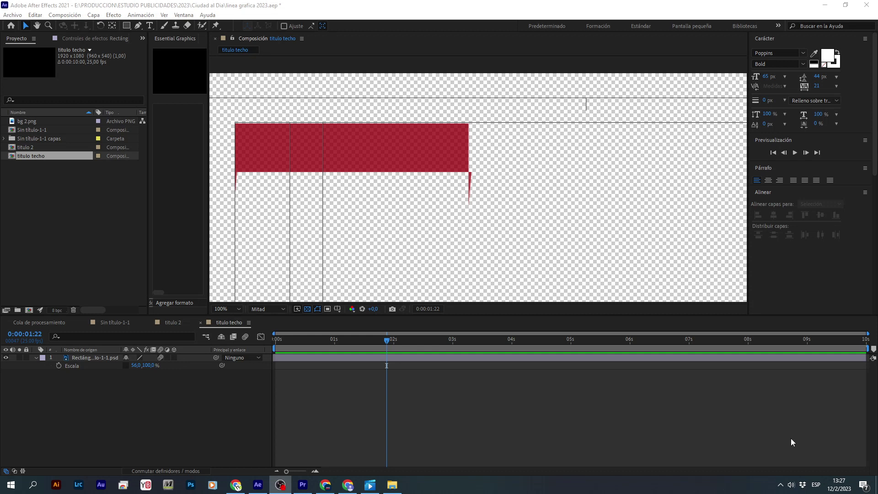
Check the CAD Titulo 2 file's size in its Properties in the titulos premier folder
{"action": "left_click", "coordinate": [377, 410]}
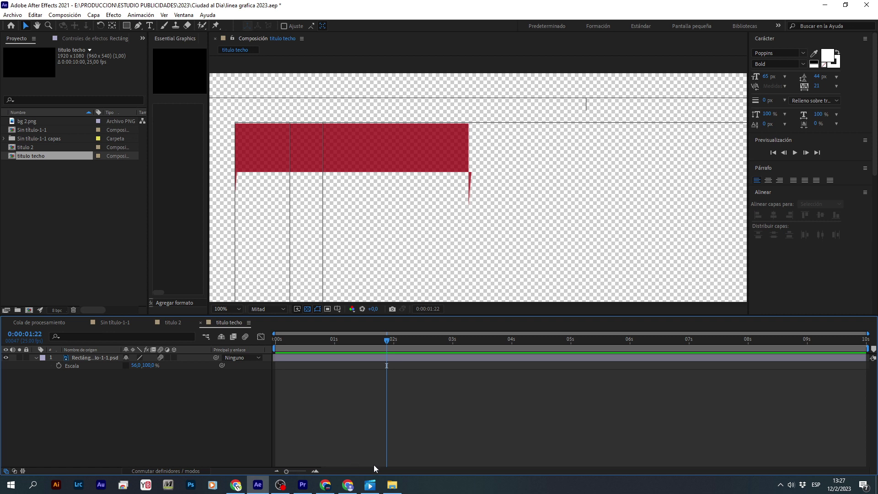
{"action": "left_click", "coordinate": [399, 357]}
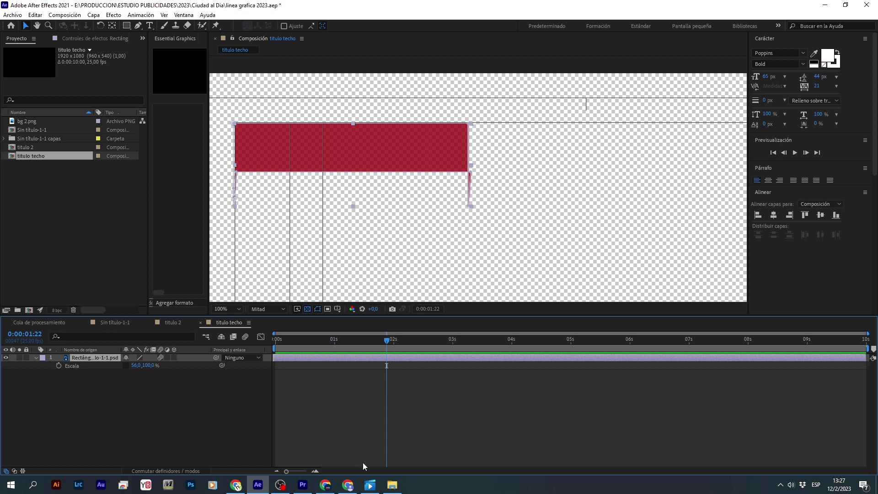
{"action": "mouse_move", "coordinate": [393, 484]}
{"action": "left_click", "coordinate": [392, 441]}
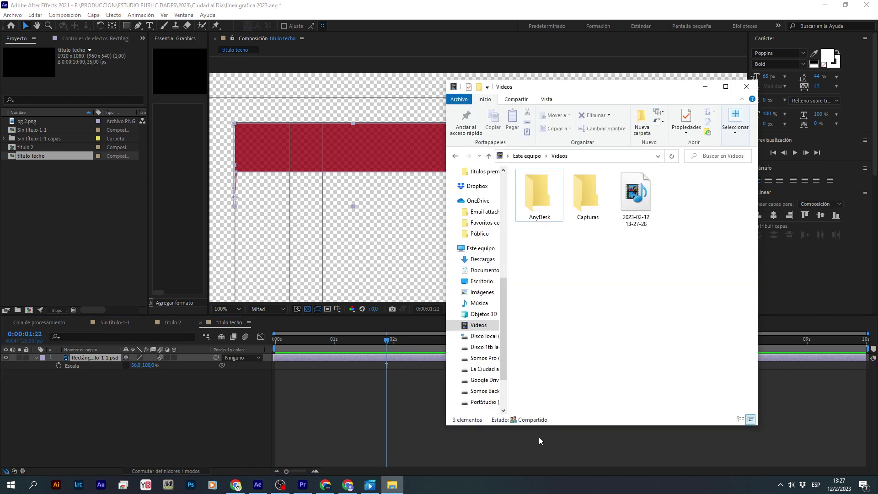
{"action": "left_click", "coordinate": [455, 156]}
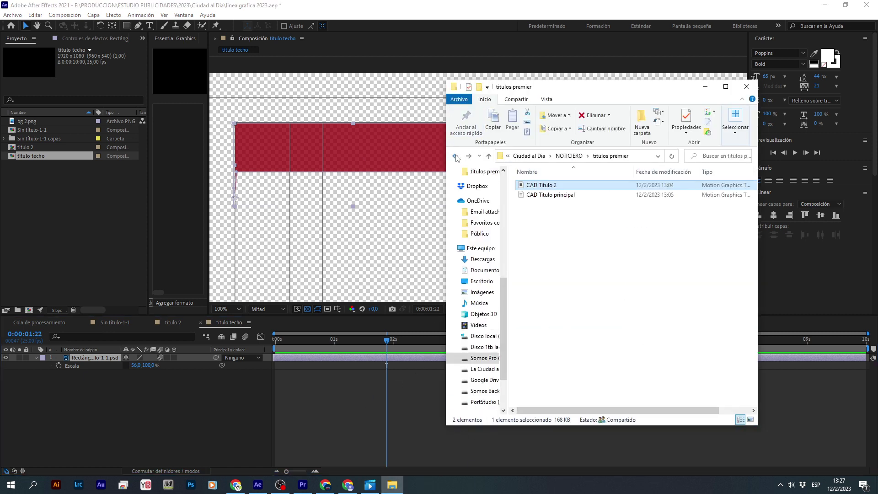
{"action": "right_click", "coordinate": [541, 185]}
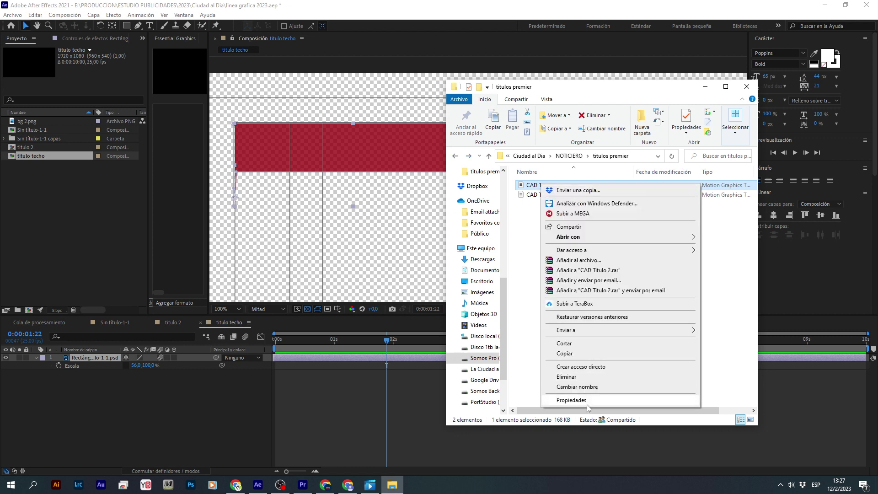
{"action": "left_click", "coordinate": [571, 400]}
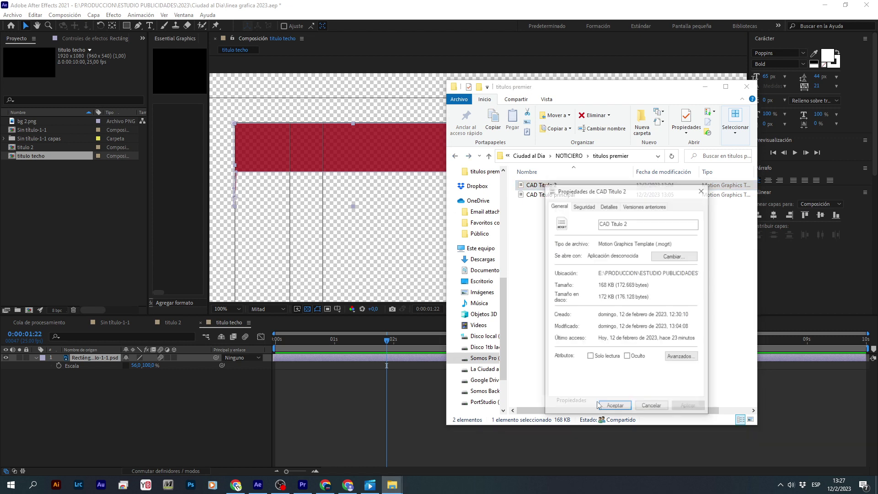
{"action": "double_click", "coordinate": [602, 285]}
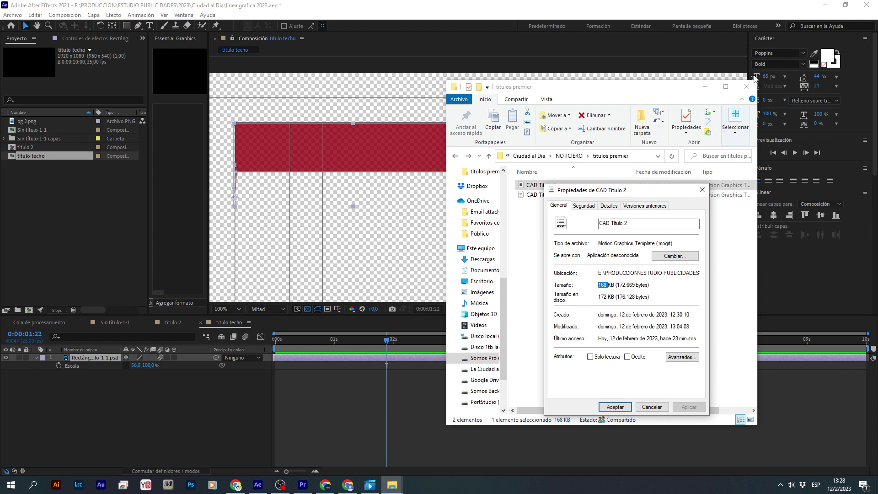
{"action": "left_click", "coordinate": [702, 190]}
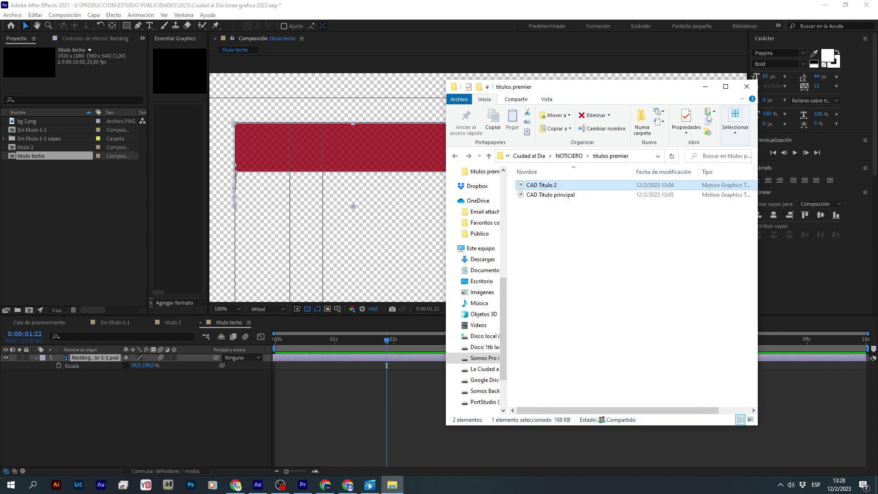
{"action": "left_click", "coordinate": [704, 87]}
{"action": "left_click", "coordinate": [561, 413]}
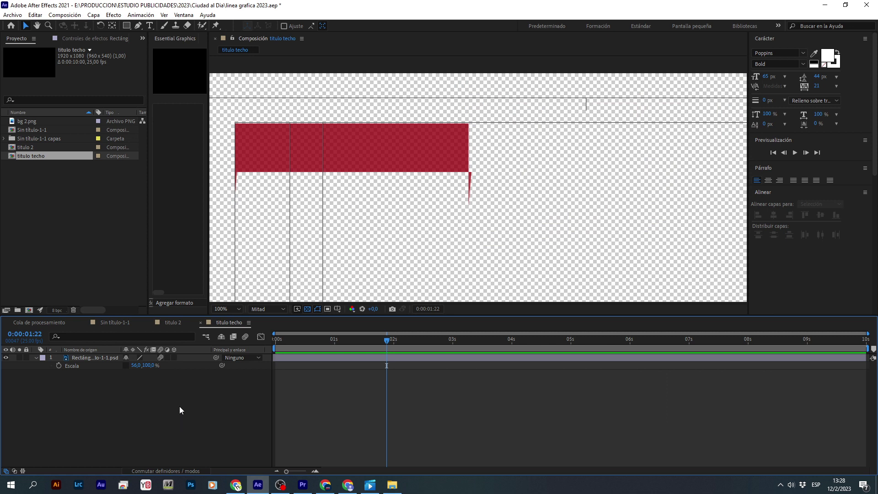
Draw a new rectangle below the red bar and give it no stroke
{"action": "left_click", "coordinate": [126, 26]}
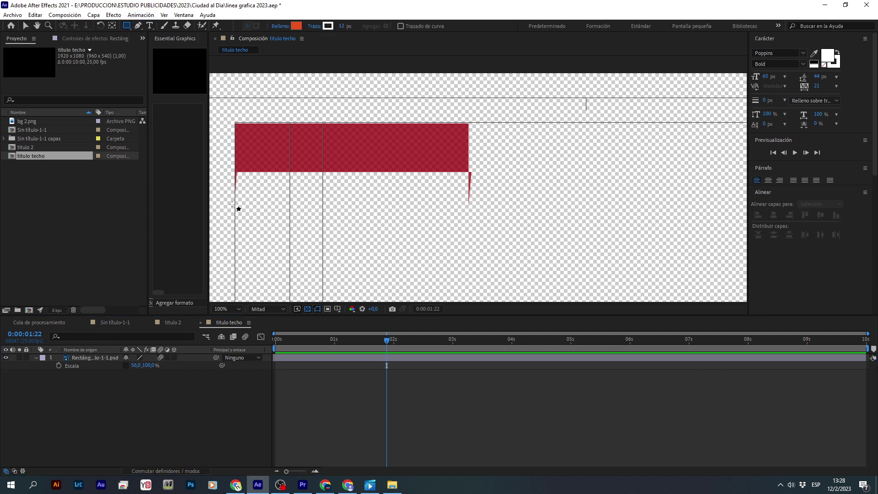
{"action": "mouse_move", "coordinate": [235, 200]}
{"action": "left_mouse_down"}
{"action": "mouse_move", "coordinate": [368, 250]}
{"action": "mouse_move", "coordinate": [464, 247]}
{"action": "left_mouse_up"}
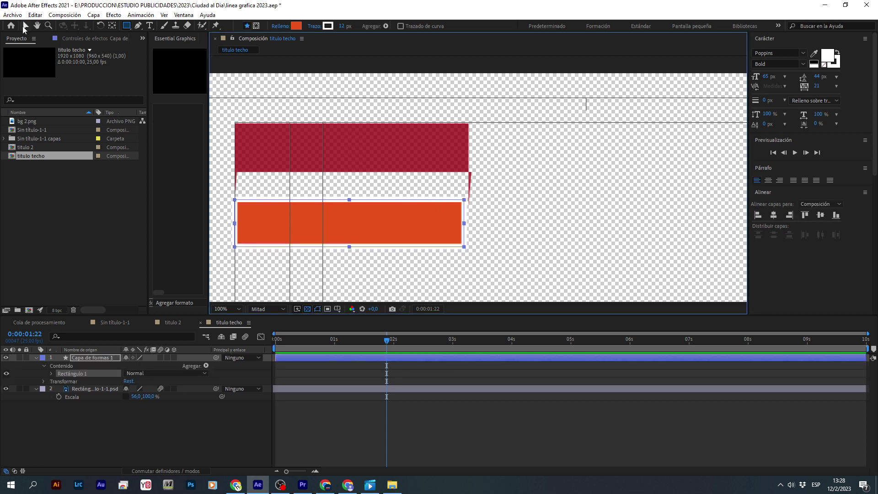
{"action": "left_click", "coordinate": [26, 26]}
{"action": "left_click", "coordinate": [382, 26]}
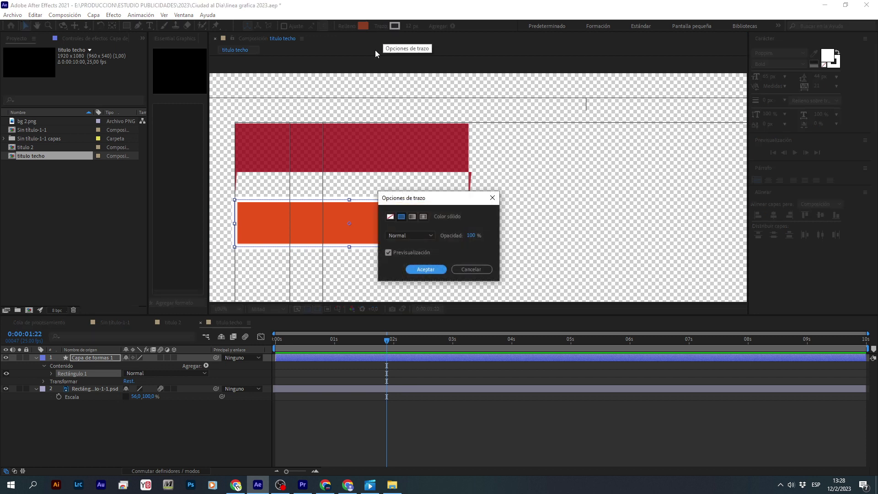
{"action": "left_click", "coordinate": [390, 217]}
{"action": "left_click", "coordinate": [426, 269]}
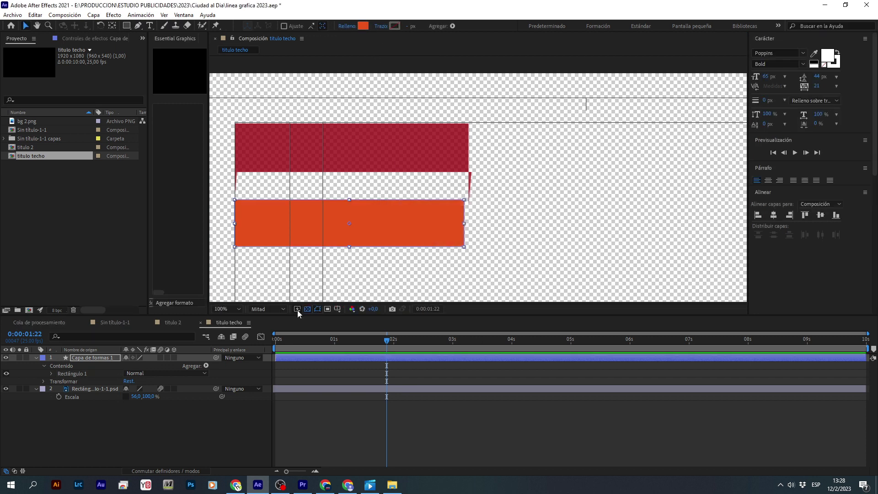
Fill the rectangle with the bar's dark red 9B0008 using the eyedropper
{"action": "left_click", "coordinate": [363, 25]}
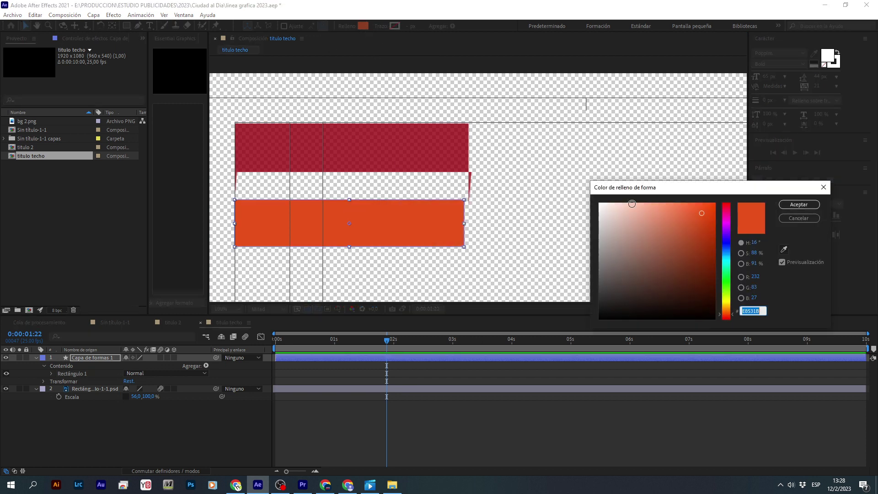
{"action": "left_click", "coordinate": [783, 249]}
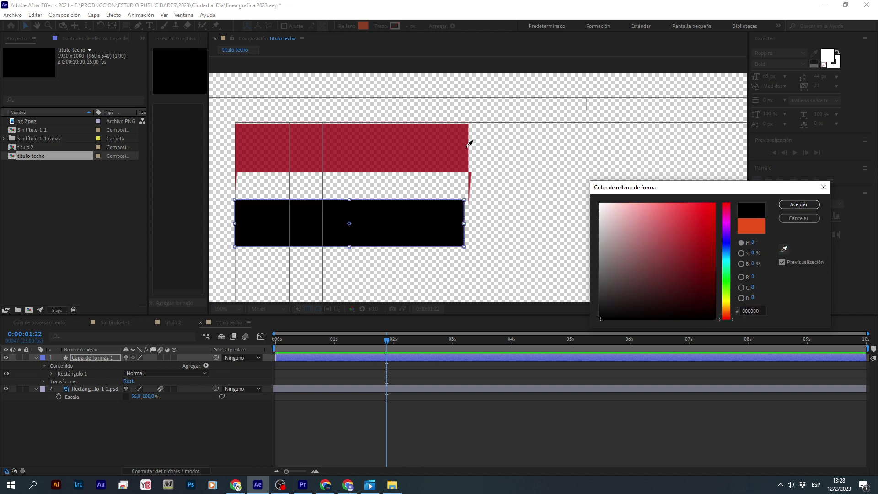
{"action": "left_click", "coordinate": [462, 151]}
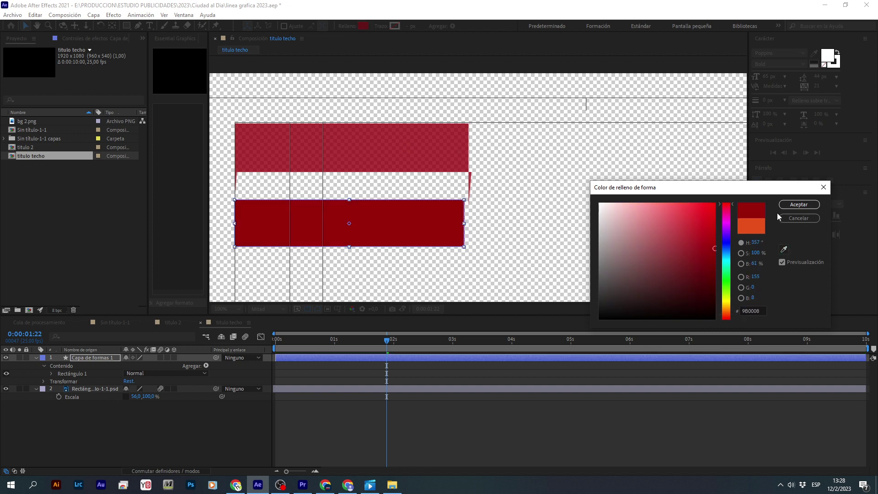
{"action": "left_click", "coordinate": [799, 205]}
{"action": "left_click", "coordinate": [424, 150]}
Delete the imported bar, move the rectangle into its place and centre its anchor point
{"action": "key", "text": "Delete"}
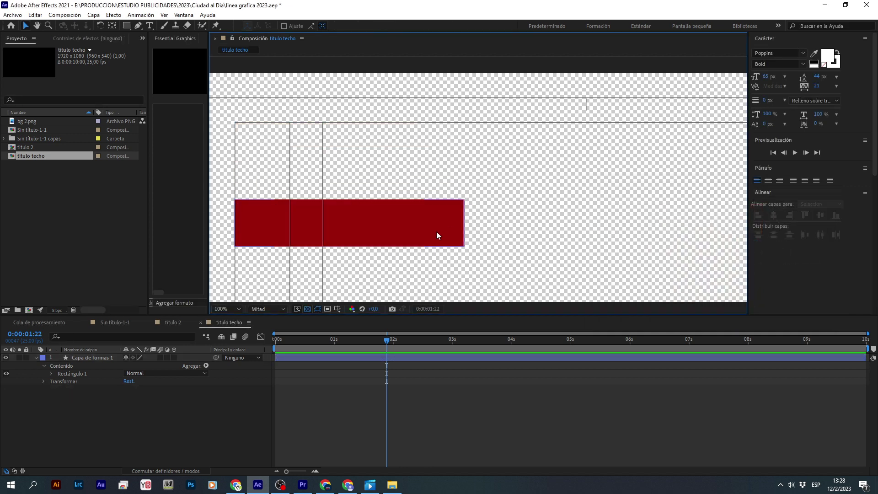
{"action": "left_click_drag", "start_coordinate": [432, 233], "coordinate": [435, 158]}
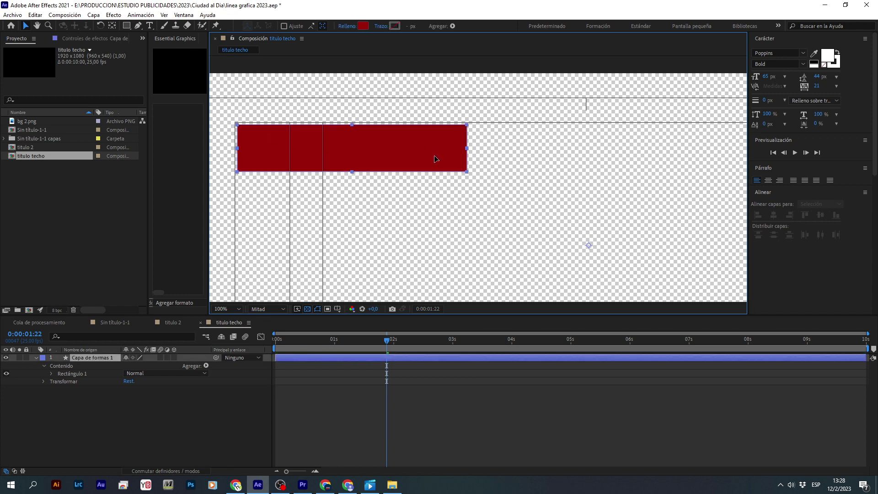
{"action": "left_click", "coordinate": [112, 26]}
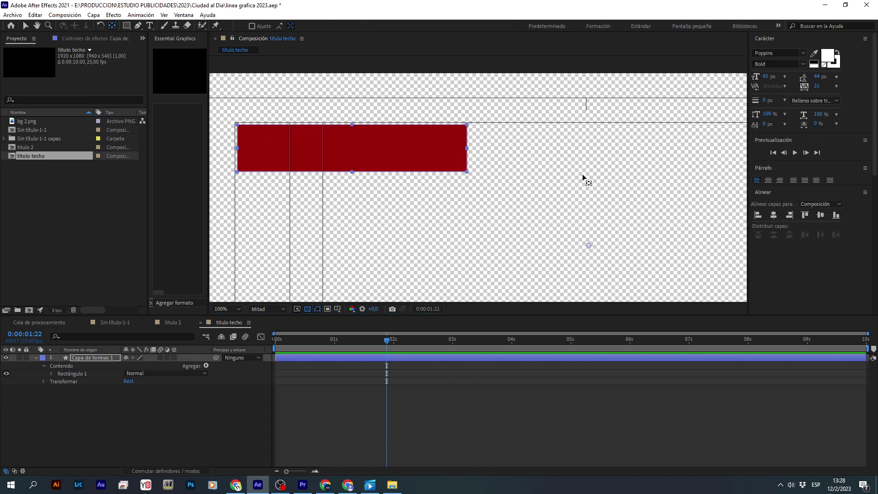
{"action": "left_click_drag", "start_coordinate": [588, 245], "coordinate": [355, 150]}
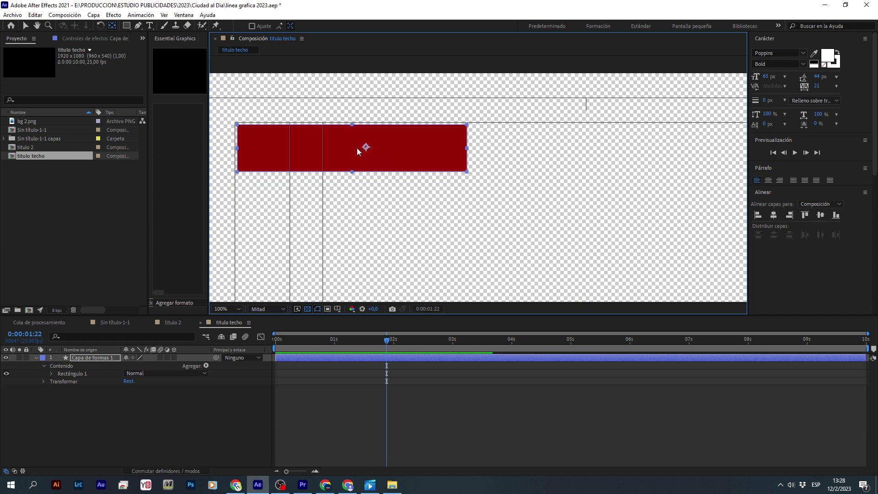
Set the rectangle layer's opacity to 80%
{"action": "left_click", "coordinate": [80, 359]}
{"action": "key", "text": "t"}
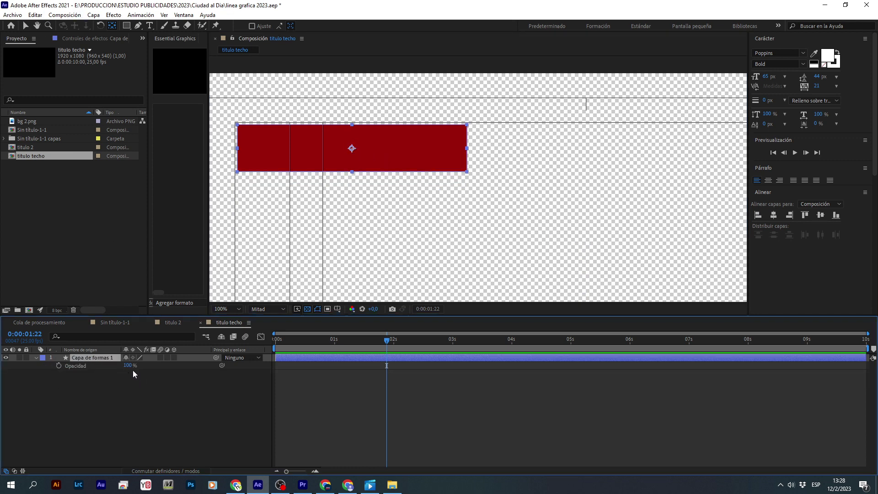
{"action": "left_click", "coordinate": [128, 365]}
{"action": "type", "text": "80"}
{"action": "key", "text": "Return"}
{"action": "left_click", "coordinate": [413, 455]}
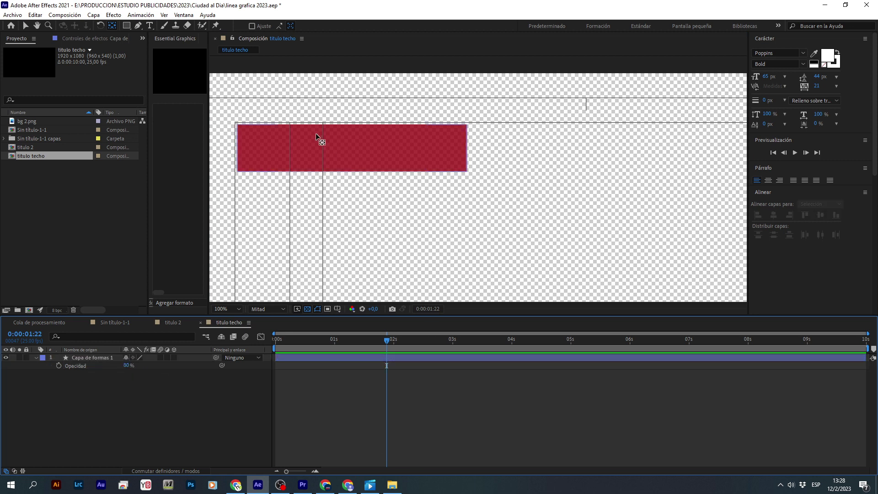
Nudge the red rectangle slightly up-left and zoom the view out to 50%
{"action": "left_click", "coordinate": [25, 26]}
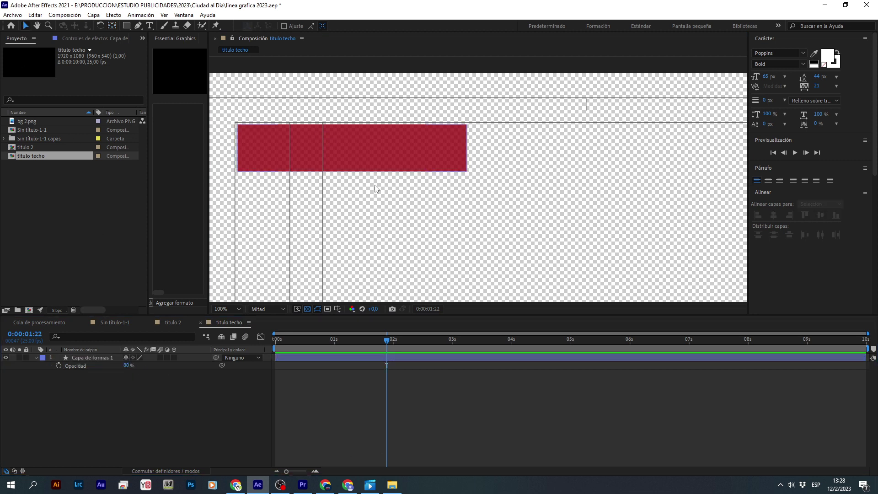
{"action": "key", "text": "comma"}
{"action": "key", "text": "comma"}
{"action": "key", "text": "comma"}
{"action": "scroll", "coordinate": [424, 230], "scroll_direction": "down", "scroll_amount": 1}
{"action": "scroll", "coordinate": [444, 172], "scroll_direction": "up", "scroll_amount": 1}
{"action": "scroll", "coordinate": [443, 172], "scroll_direction": "up", "scroll_amount": 1}
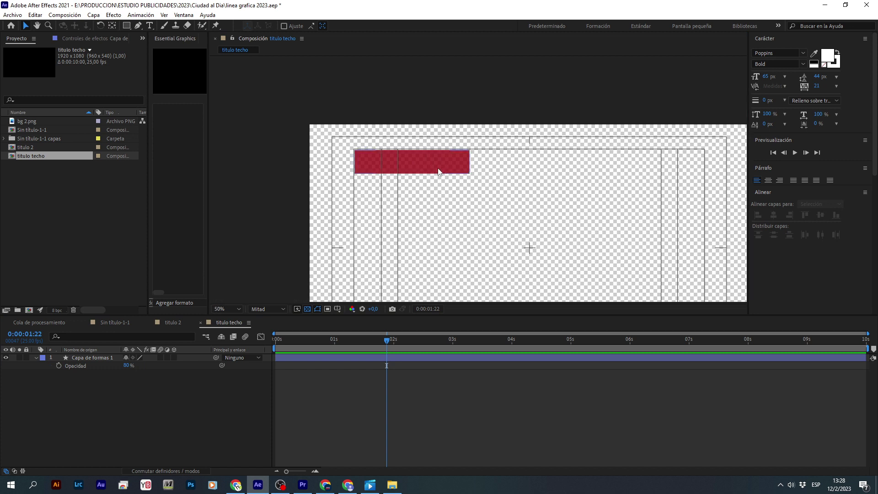
{"action": "scroll", "coordinate": [425, 171], "scroll_direction": "up", "scroll_amount": 1}
{"action": "left_click_drag", "start_coordinate": [374, 143], "coordinate": [370, 139]}
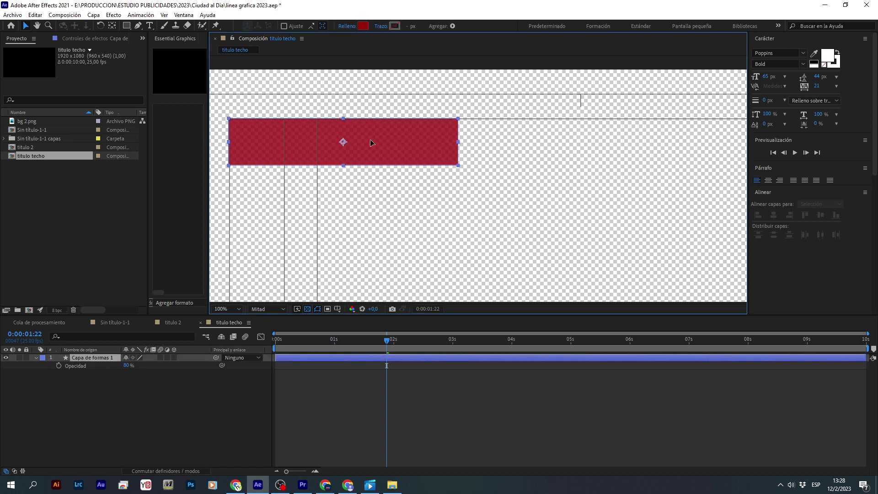
{"action": "key", "text": "comma"}
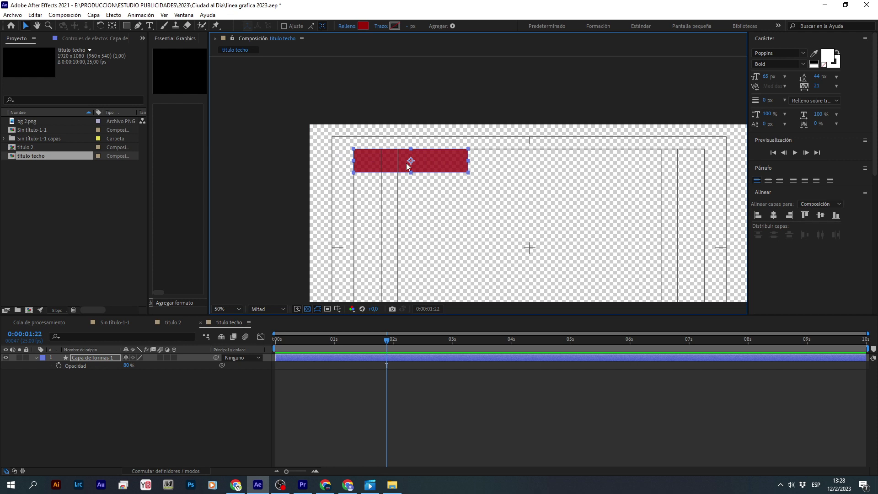
{"action": "left_click", "coordinate": [401, 434]}
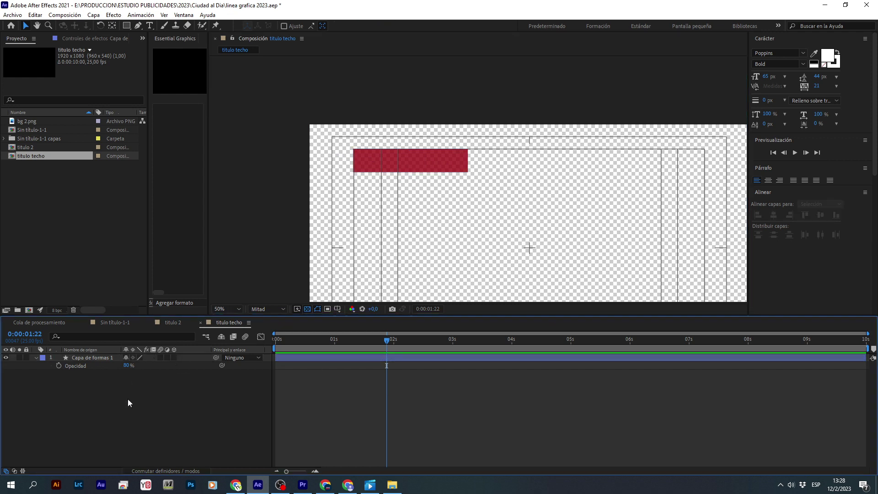
Add a new text layer, type 'EN VIVO DESDE' and trim it to 'EN VIVO'
{"action": "right_click", "coordinate": [208, 413]}
{"action": "mouse_move", "coordinate": [285, 304]}
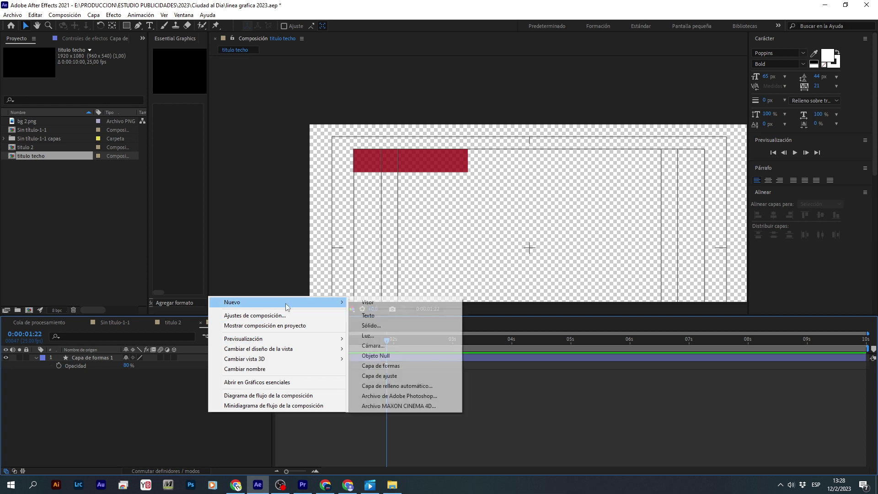
{"action": "left_click", "coordinate": [380, 316]}
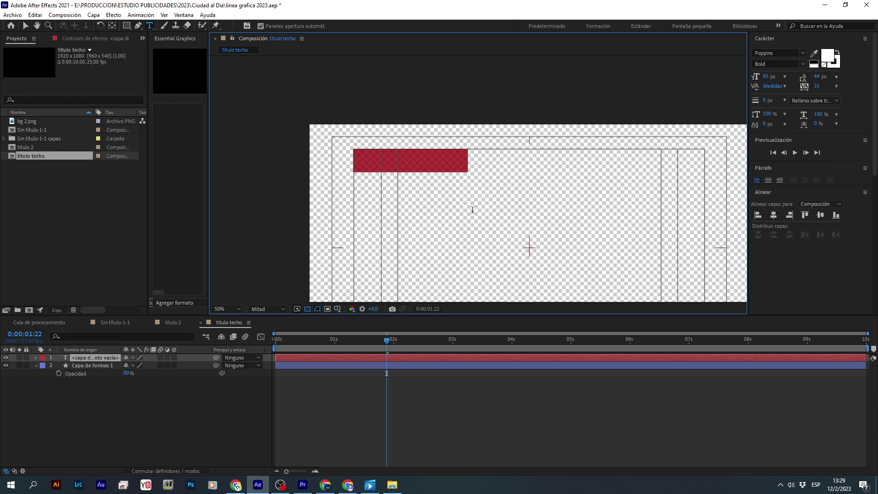
{"action": "type", "text": "e"}
{"action": "key", "text": "BackSpace"}
{"action": "type", "text": "EN VIV"}
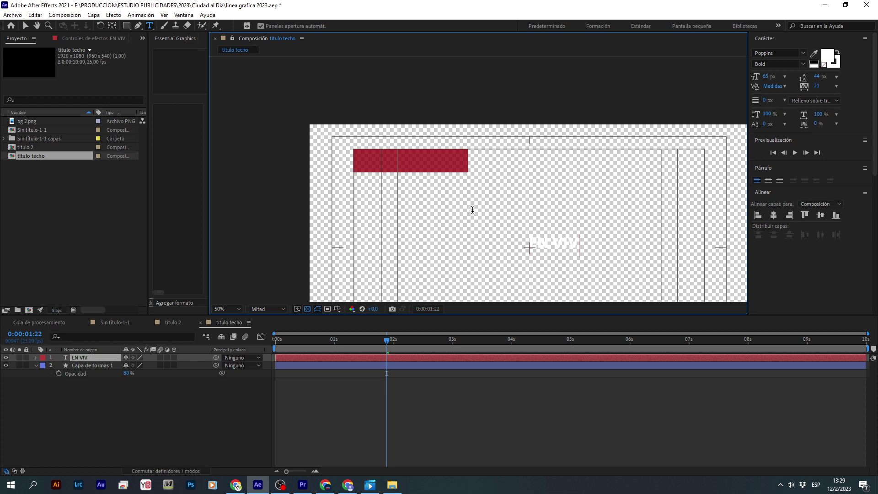
{"action": "type", "text": "O"}
{"action": "type", "text": " DESDE"}
{"action": "key", "text": "BackSpace"}
{"action": "key", "text": "BackSpace"}
{"action": "key", "text": "BackSpace"}
{"action": "key", "text": "BackSpace"}
{"action": "key", "text": "BackSpace"}
{"action": "key", "text": "BackSpace"}
{"action": "key", "text": "BackSpace"}
{"action": "key", "text": "BackSpace"}
{"action": "left_click", "coordinate": [25, 26]}
Move the EN VIVO text into the crimson box and centre its anchor point on the word
{"action": "mouse_move", "coordinate": [577, 241]}
{"action": "left_mouse_down"}
{"action": "mouse_move", "coordinate": [452, 172]}
{"action": "mouse_move", "coordinate": [420, 164]}
{"action": "left_mouse_up"}
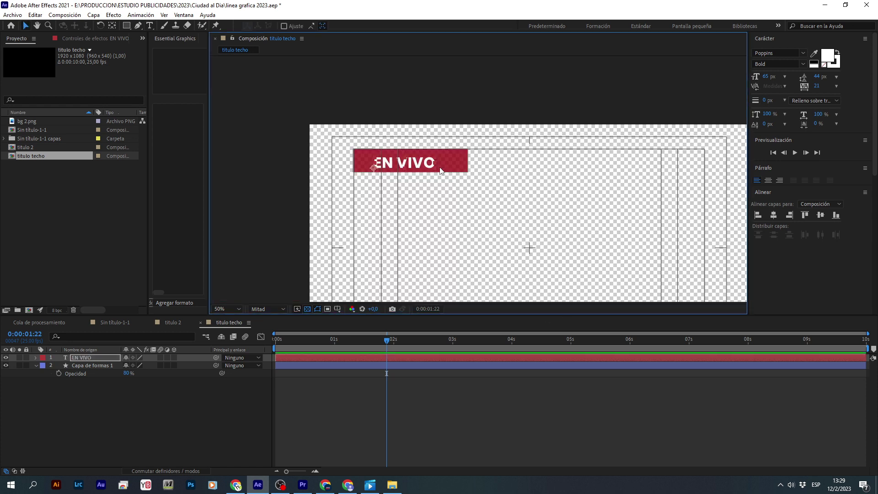
{"action": "key", "text": "slash"}
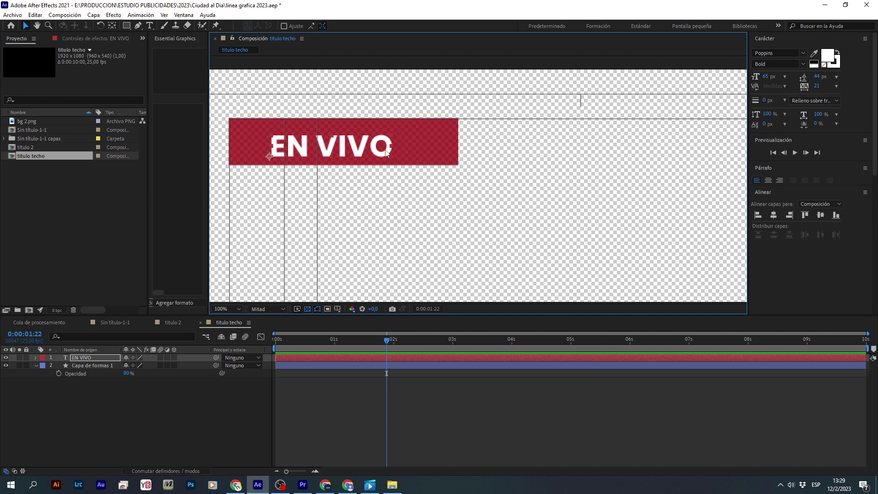
{"action": "left_click_drag", "start_coordinate": [386, 153], "coordinate": [382, 149]}
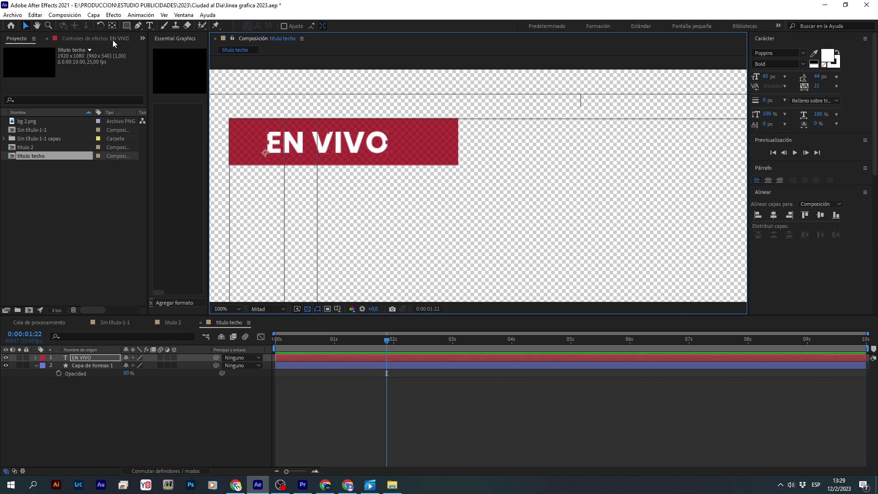
{"action": "left_click", "coordinate": [112, 26]}
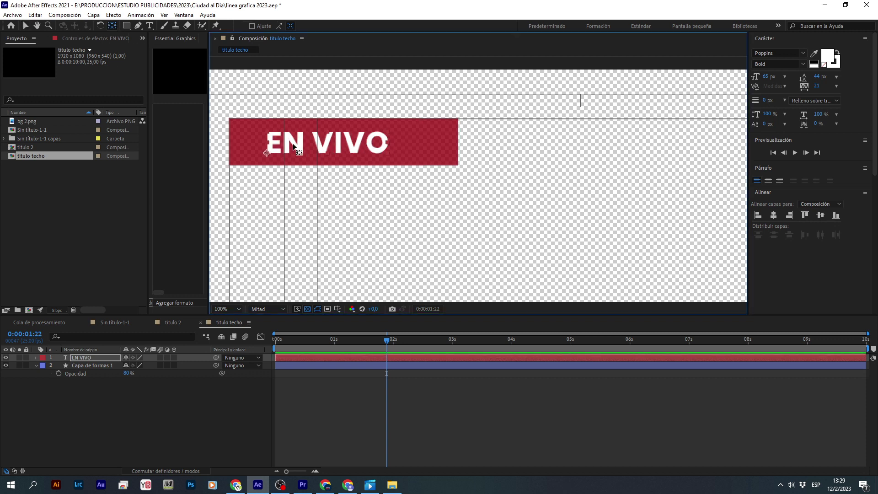
{"action": "left_click_drag", "start_coordinate": [294, 145], "coordinate": [326, 143]}
Scale the EN VIVO text up
{"action": "left_click", "coordinate": [107, 365]}
{"action": "left_click", "coordinate": [100, 358]}
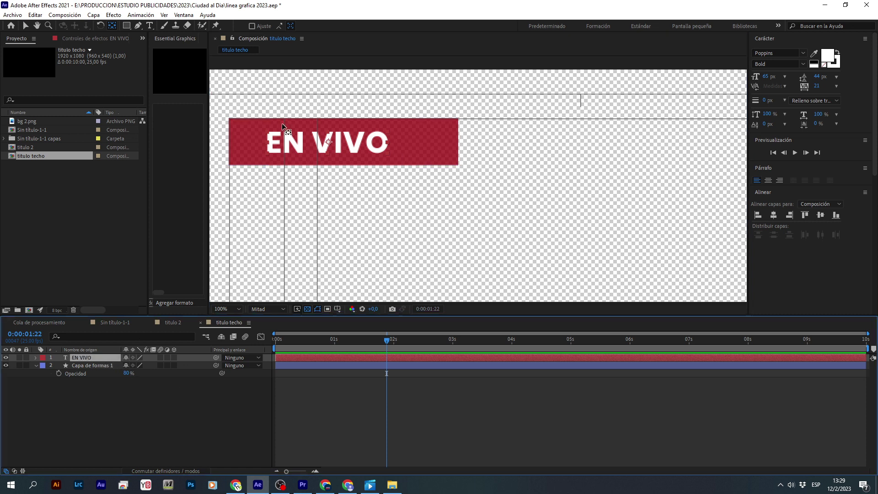
{"action": "left_click", "coordinate": [26, 26]}
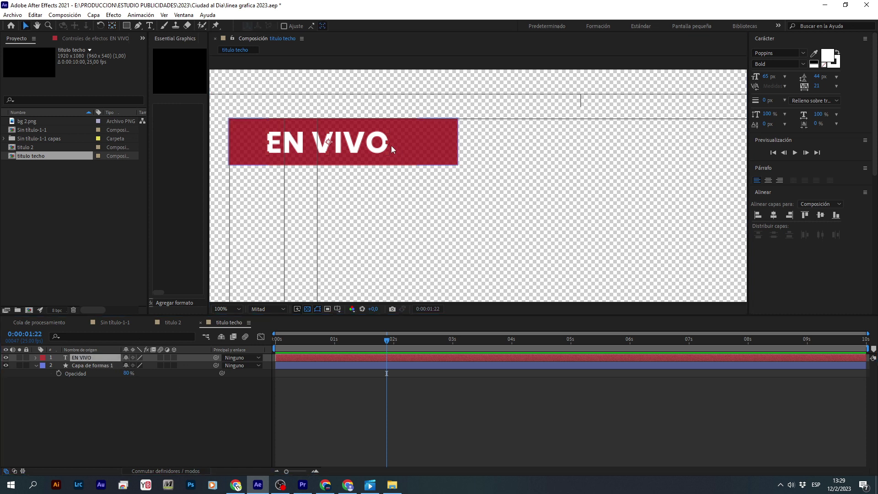
{"action": "left_click_drag", "start_coordinate": [389, 145], "coordinate": [412, 145]}
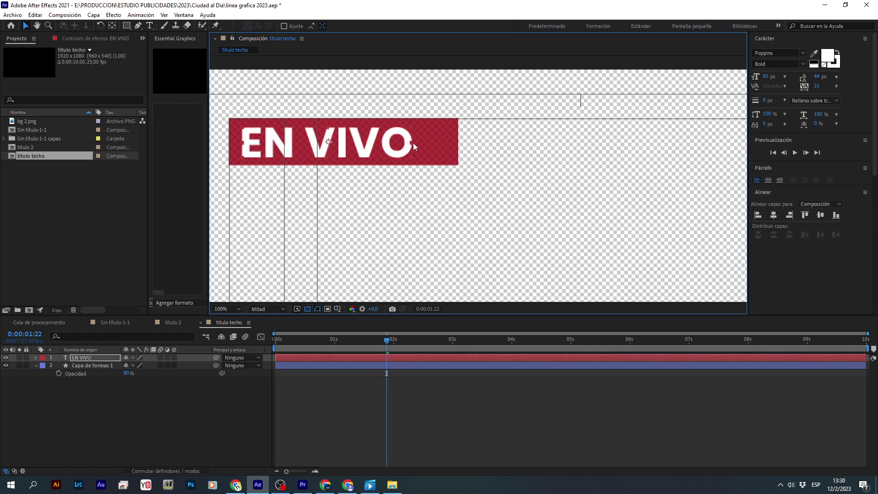
Narrow the crimson box horizontally so it fits snugly around the text
{"action": "left_click", "coordinate": [449, 153]}
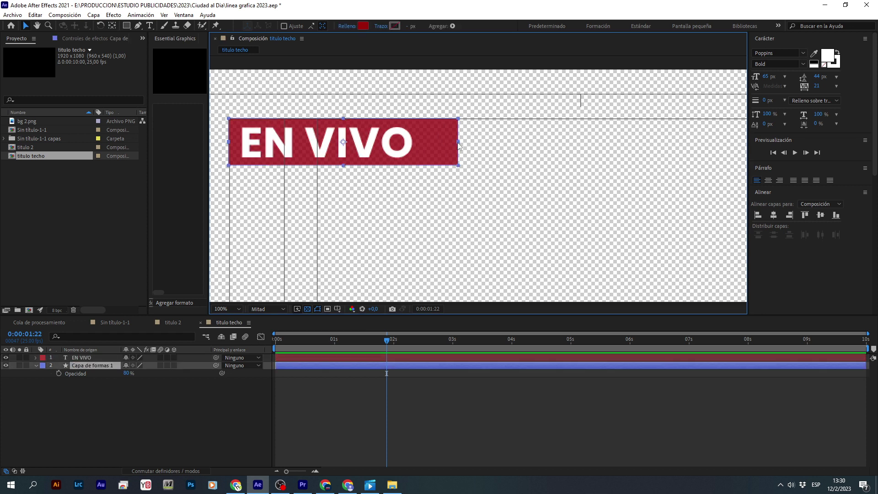
{"action": "left_click_drag", "start_coordinate": [457, 141], "coordinate": [430, 144]}
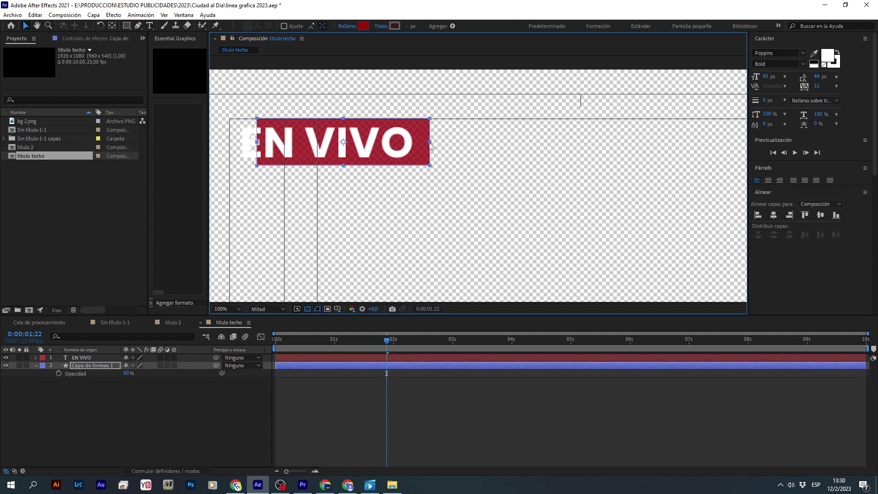
{"action": "key", "text": "shift+Left"}
{"action": "key", "text": "shift+Left"}
{"action": "key", "text": "shift+Left"}
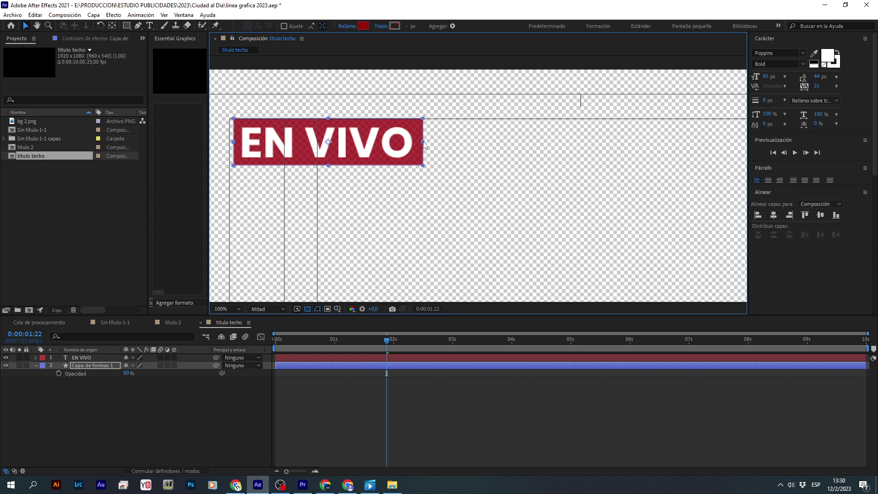
{"action": "left_click_drag", "start_coordinate": [417, 144], "coordinate": [420, 145]}
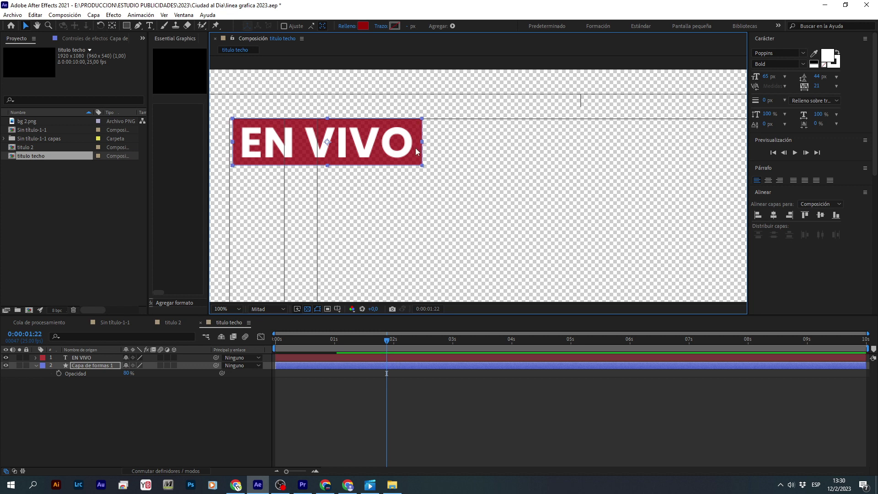
Align the vertical centres of the EN VIVO text and crimson box layers
{"action": "left_click", "coordinate": [96, 357], "text": "ctrl"}
{"action": "left_click", "coordinate": [774, 215]}
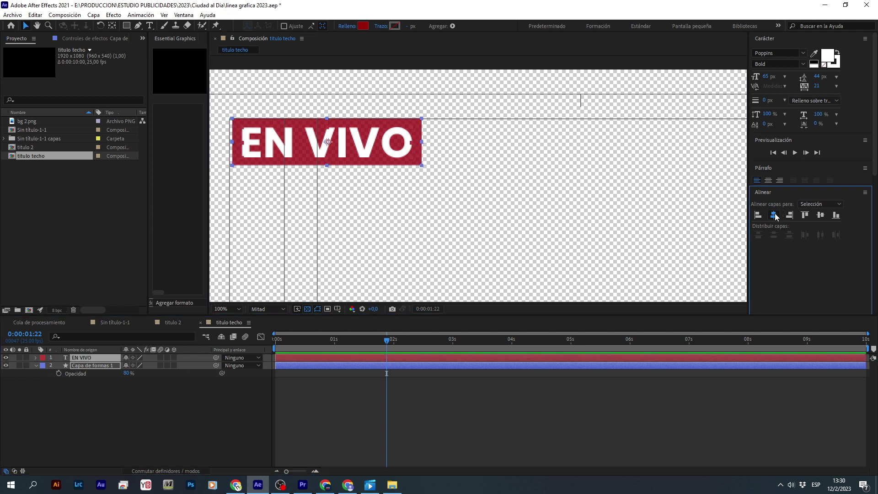
{"action": "left_click", "coordinate": [820, 215]}
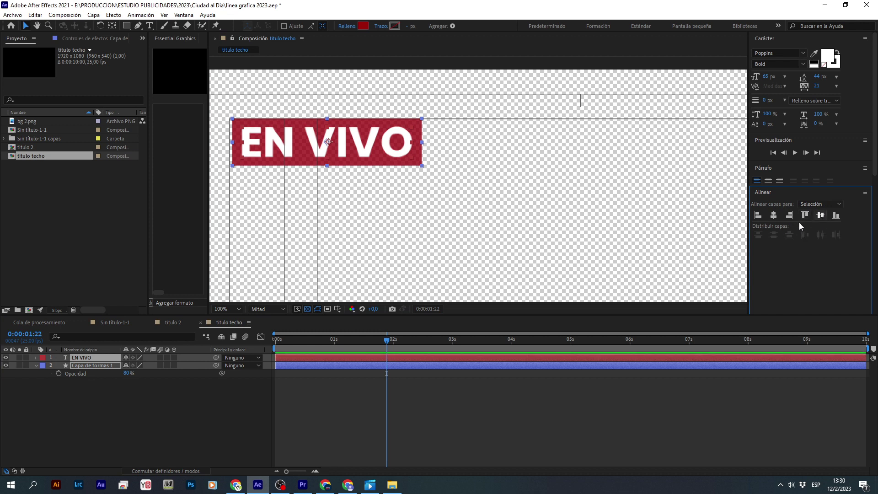
{"action": "left_click", "coordinate": [439, 393]}
{"action": "scroll", "coordinate": [361, 142], "scroll_direction": "down", "scroll_amount": 6}
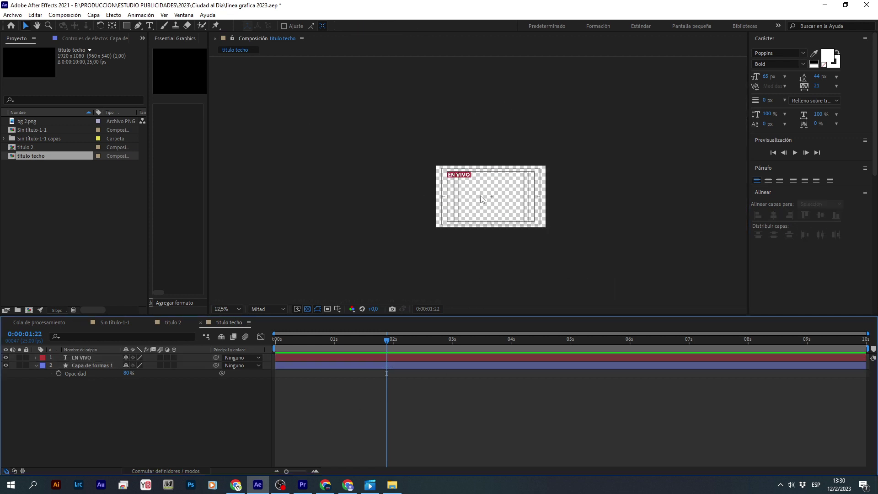
{"action": "scroll", "coordinate": [454, 187], "scroll_direction": "up", "scroll_amount": 2}
{"action": "scroll", "coordinate": [453, 183], "scroll_direction": "up", "scroll_amount": 2}
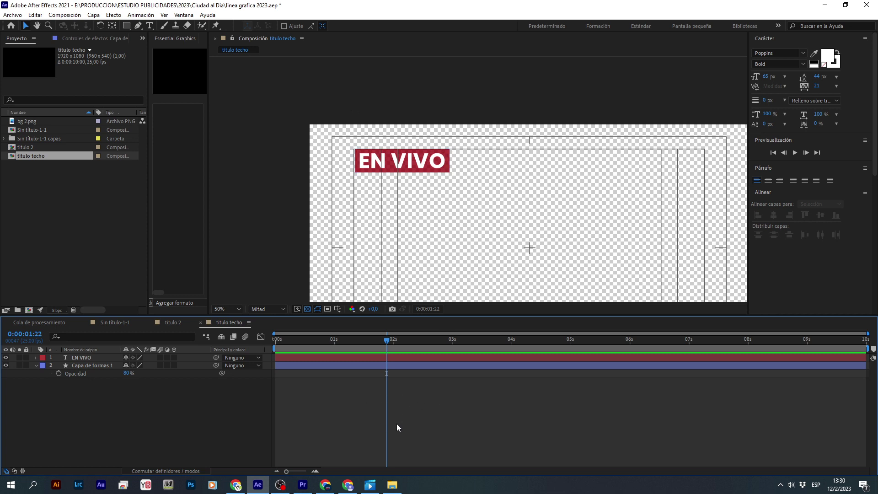
Save the project linea grafica 2023.aep with Ctrl+S
{"action": "key", "text": "ctrl+s"}
{"action": "left_click", "coordinate": [89, 358]}
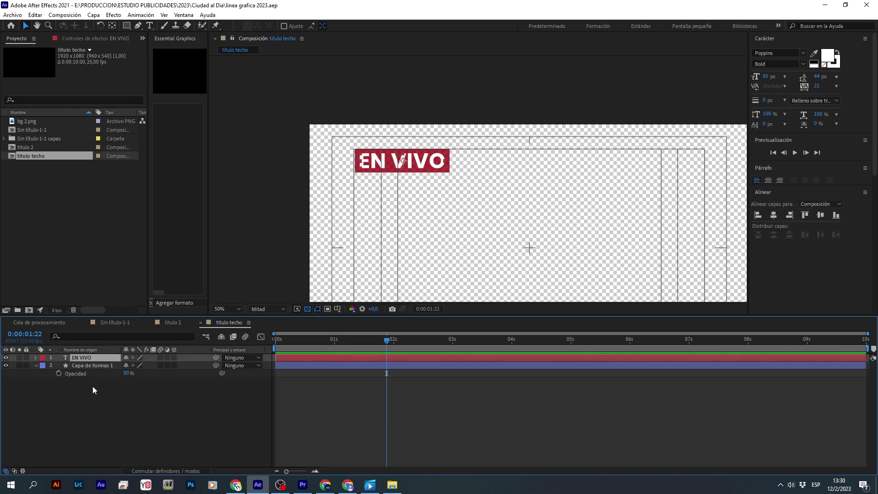
{"action": "left_click", "coordinate": [93, 365]}
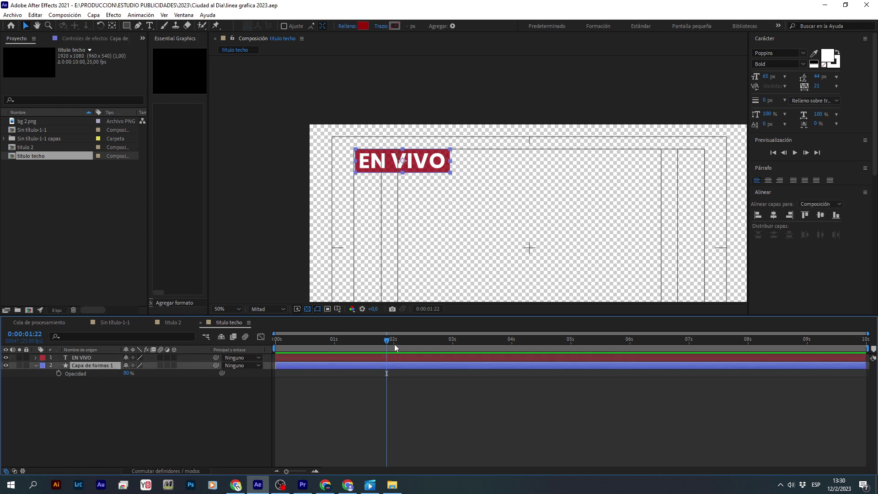
Set the current time to frame 19 and zoom the timeline in around it
{"action": "left_click", "coordinate": [372, 341]}
{"action": "left_click_drag", "start_coordinate": [352, 341], "coordinate": [323, 347]}
{"action": "key", "text": "equal"}
{"action": "left_click", "coordinate": [360, 466]}
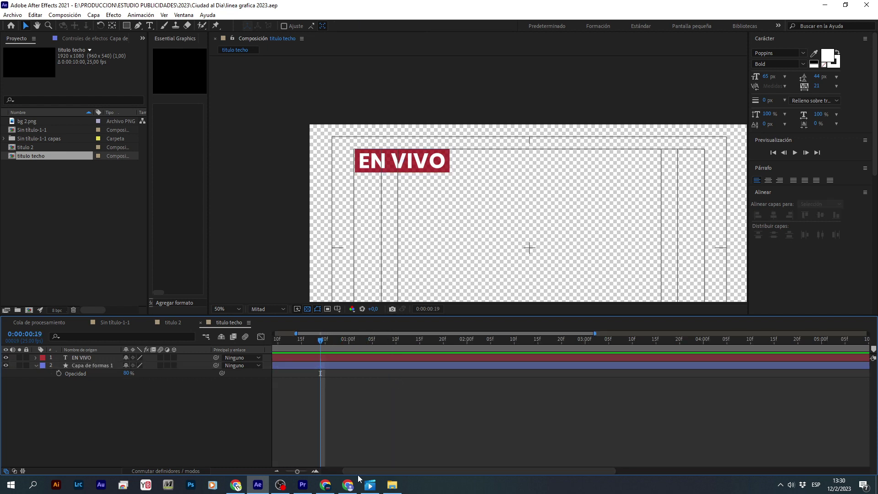
{"action": "left_click_drag", "start_coordinate": [348, 471], "coordinate": [314, 470]}
Enable motion blur on both layers and at frame 0 move their Position off-screen left
{"action": "left_click", "coordinate": [375, 356]}
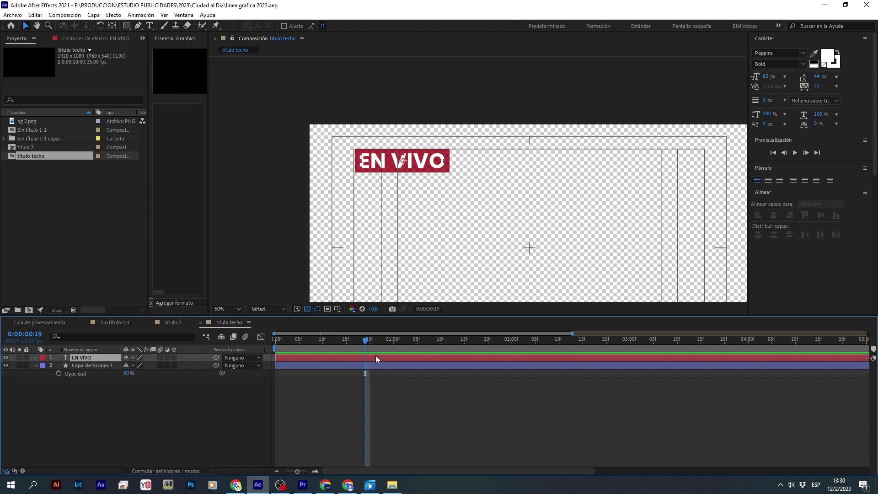
{"action": "left_click_drag", "start_coordinate": [336, 388], "coordinate": [325, 353]}
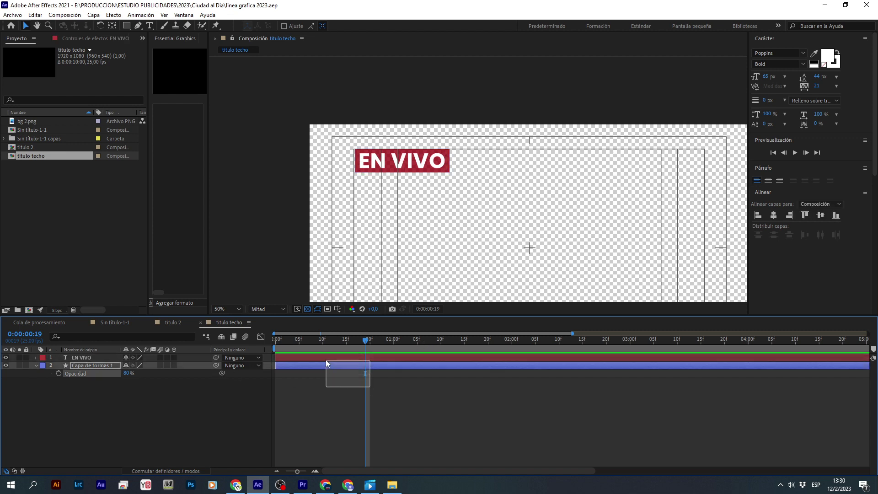
{"action": "left_click", "coordinate": [335, 366], "text": "shift"}
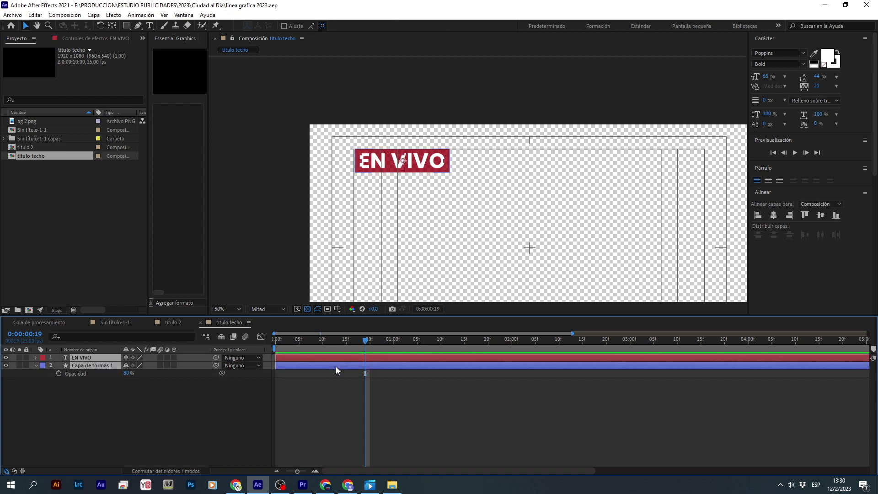
{"action": "key", "text": "p"}
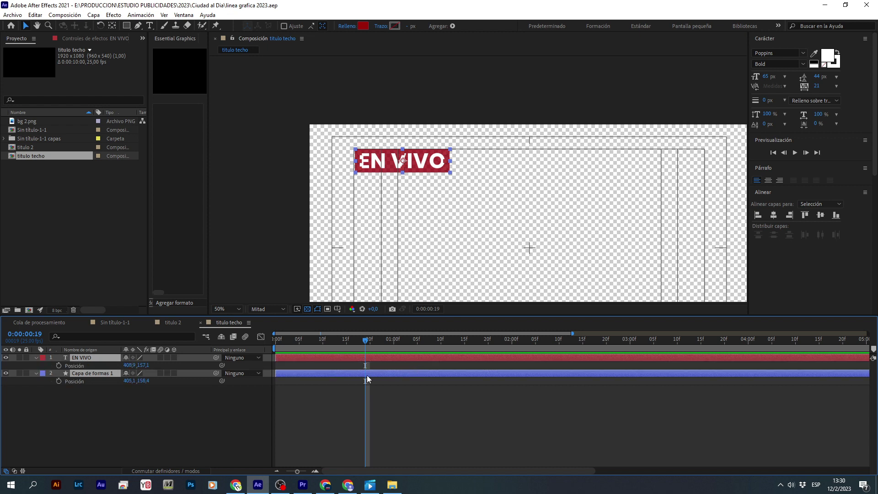
{"action": "left_click", "coordinate": [160, 358]}
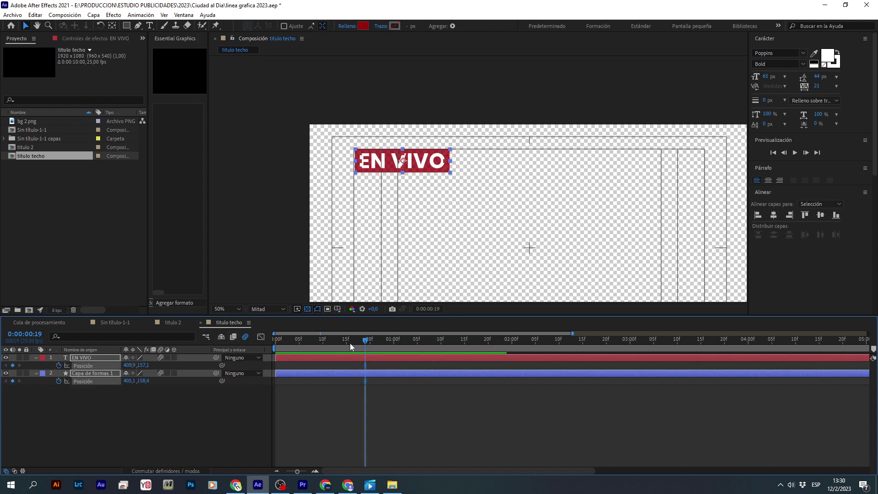
{"action": "left_click_drag", "start_coordinate": [301, 342], "coordinate": [274, 342]}
{"action": "mouse_move", "coordinate": [132, 367]}
{"action": "left_mouse_down"}
{"action": "mouse_move", "coordinate": [113, 382]}
{"action": "mouse_move", "coordinate": [365, 433]}
{"action": "left_mouse_up"}
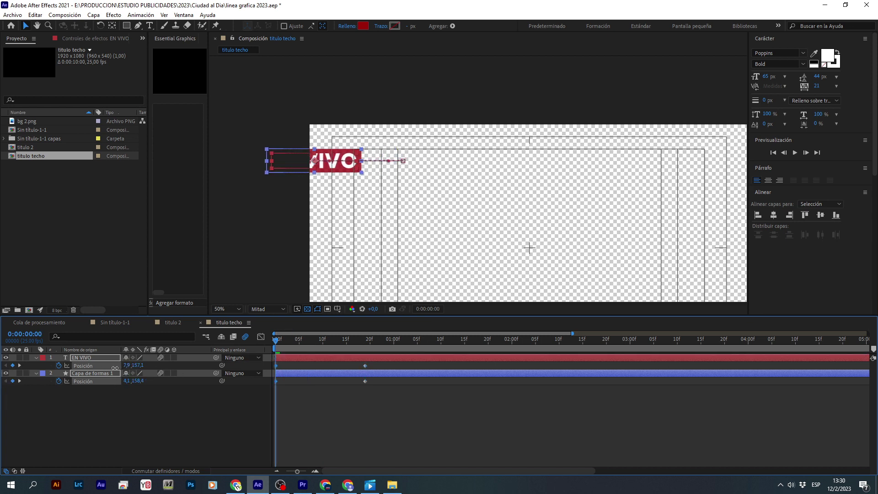
Preview the slide-in and apply Easy Ease (F9) to all Position keyframes
{"action": "left_click", "coordinate": [365, 427]}
{"action": "key", "text": "space"}
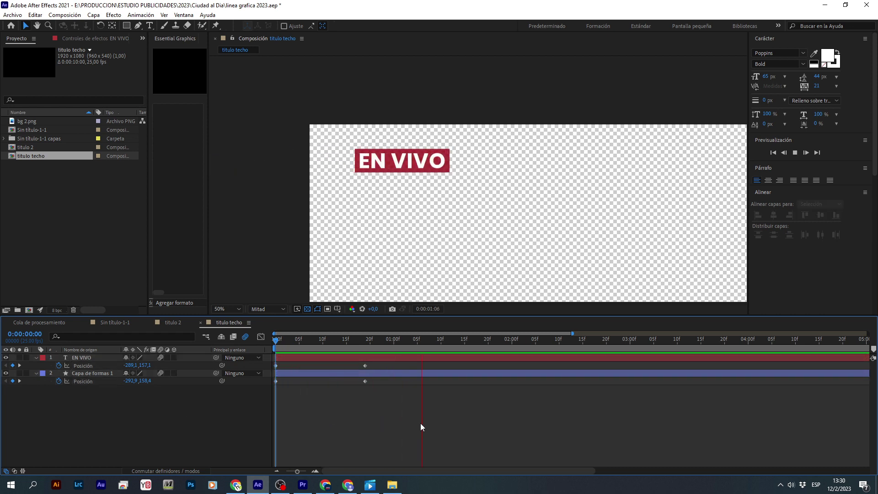
{"action": "left_click_drag", "start_coordinate": [377, 396], "coordinate": [248, 349]}
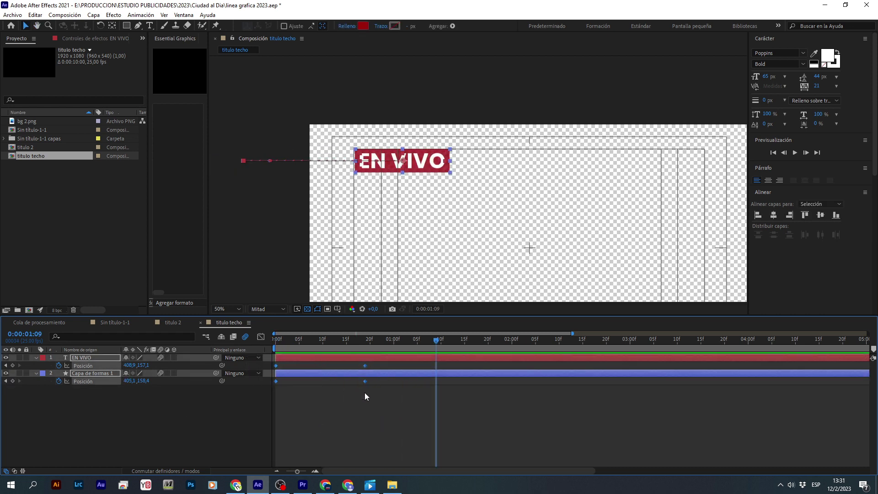
{"action": "key", "text": "F9"}
Drag the speed-graph influence handles to ease out of the first and into the final keyframe
{"action": "left_click", "coordinate": [261, 337]}
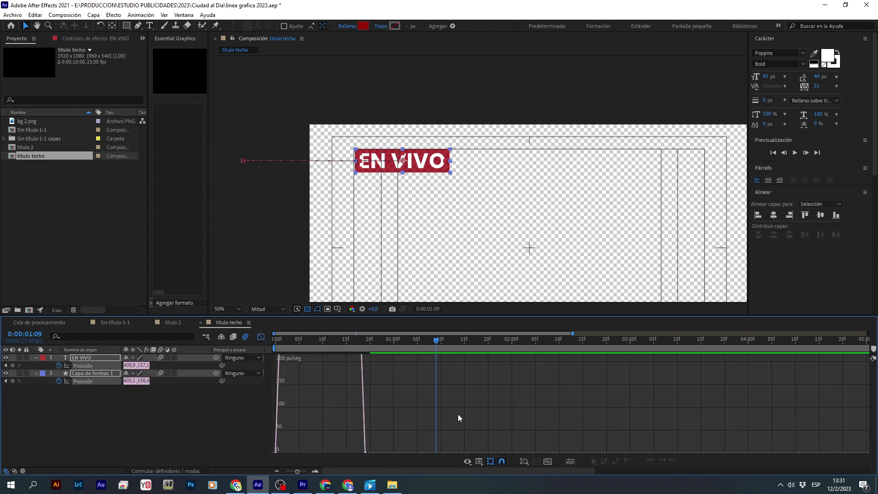
{"action": "left_click", "coordinate": [548, 461]}
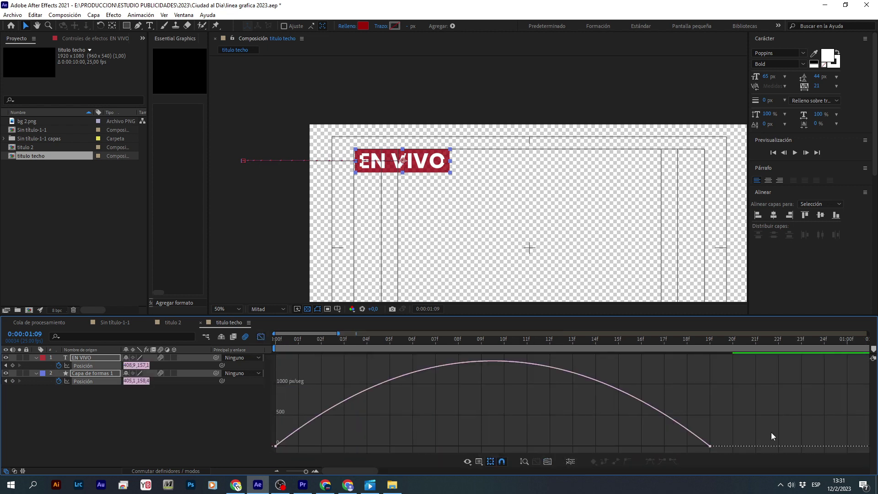
{"action": "left_click_drag", "start_coordinate": [760, 367], "coordinate": [672, 450]}
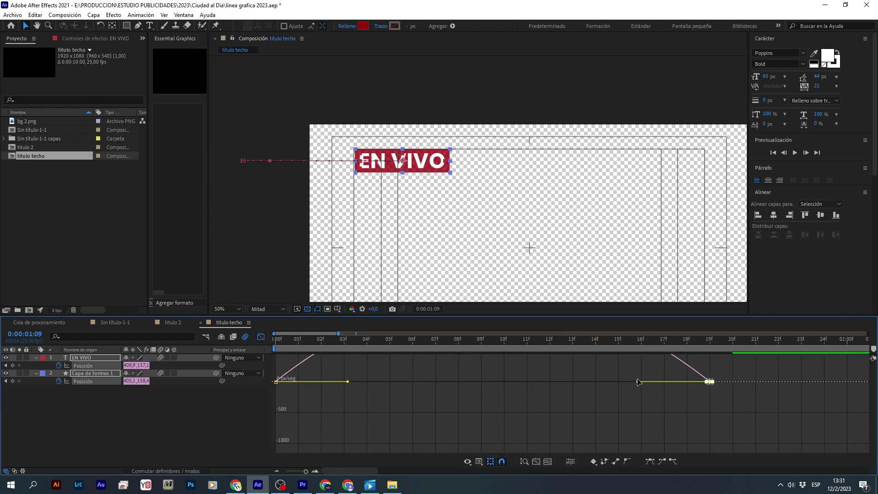
{"action": "mouse_move", "coordinate": [639, 382]}
{"action": "left_mouse_down"}
{"action": "mouse_move", "coordinate": [359, 380]}
{"action": "mouse_move", "coordinate": [268, 399]}
{"action": "left_mouse_up"}
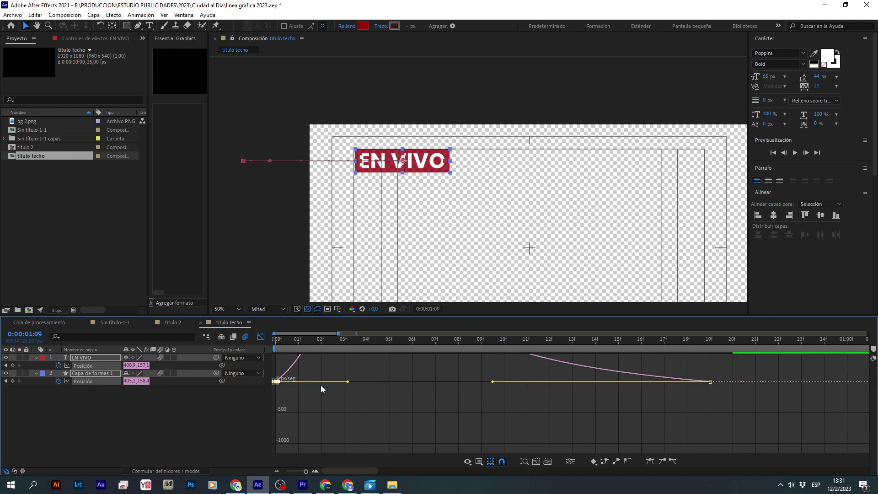
{"action": "left_click_drag", "start_coordinate": [347, 381], "coordinate": [315, 382]}
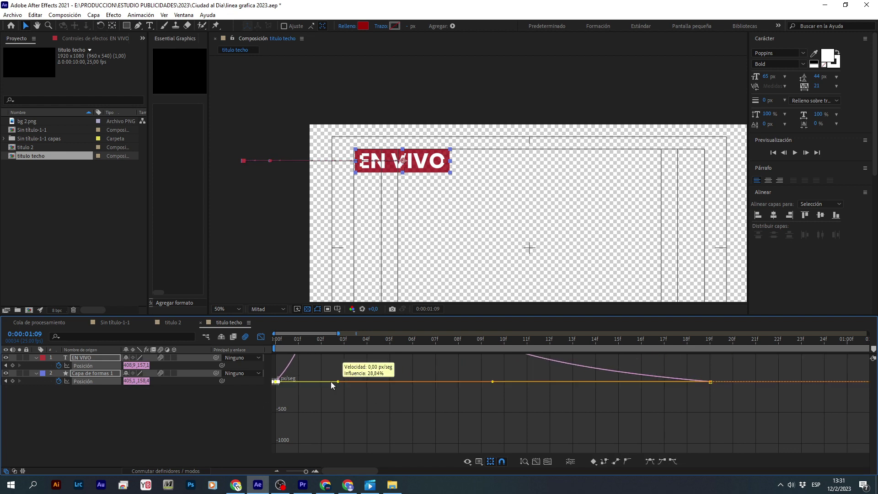
{"action": "left_click", "coordinate": [260, 337]}
Rewind to the start and preview the eased slide-in
{"action": "left_click", "coordinate": [394, 426]}
{"action": "key", "text": "minus"}
{"action": "key", "text": "minus"}
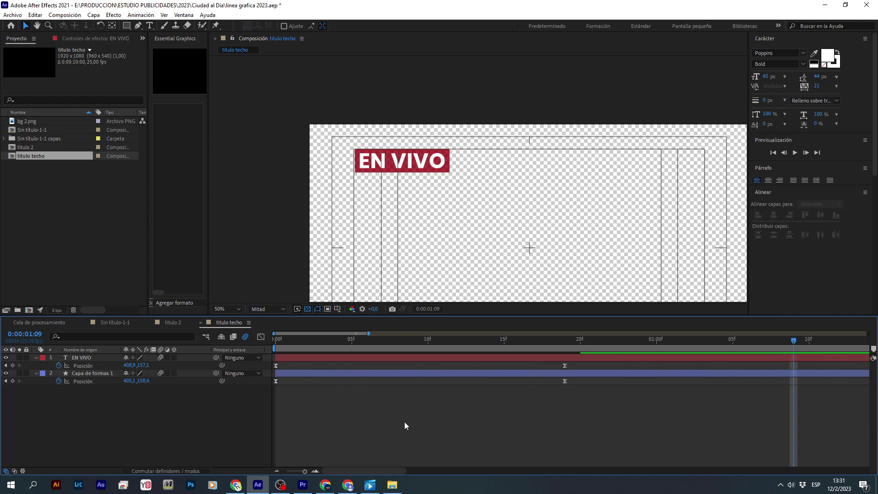
{"action": "left_click_drag", "start_coordinate": [524, 346], "coordinate": [262, 342]}
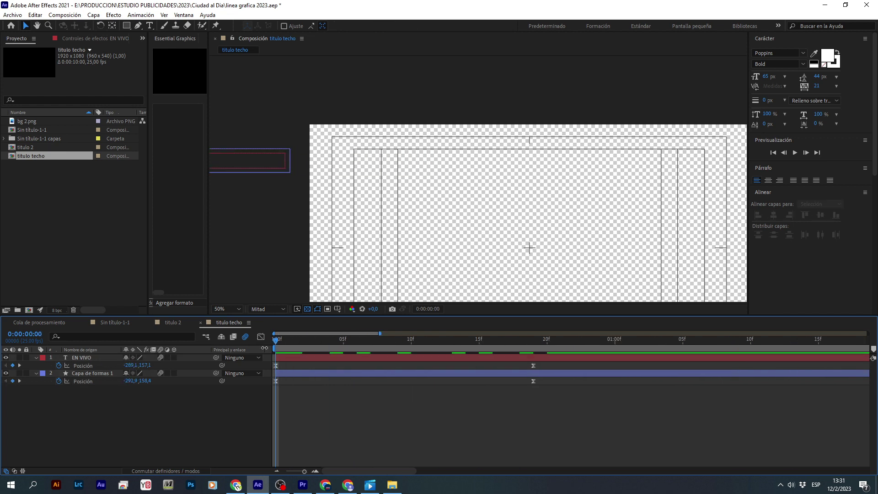
{"action": "key", "text": "space"}
Move both final Position keyframes earlier to 17f and preview the faster slide-in
{"action": "key", "text": "space"}
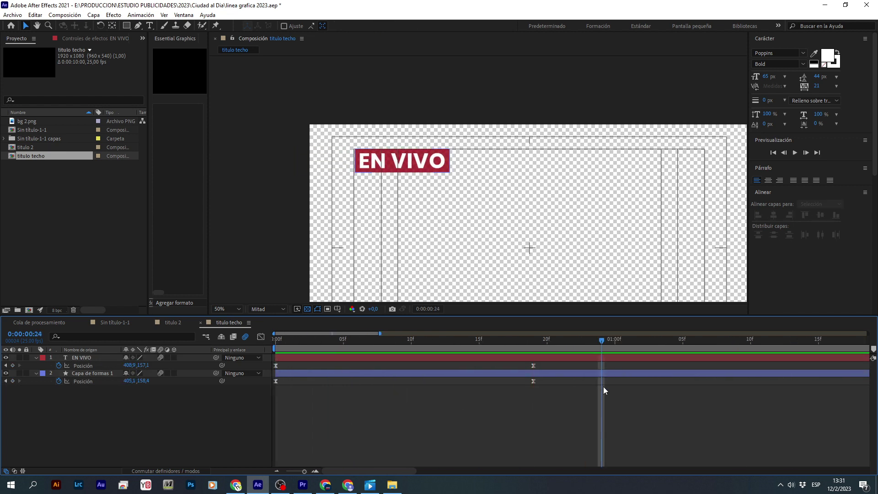
{"action": "key", "text": "minus"}
{"action": "mouse_move", "coordinate": [383, 385]}
{"action": "left_mouse_down"}
{"action": "mouse_move", "coordinate": [381, 362]}
{"action": "mouse_move", "coordinate": [373, 366]}
{"action": "left_mouse_up"}
{"action": "key", "text": "Home"}
{"action": "key", "text": "space"}
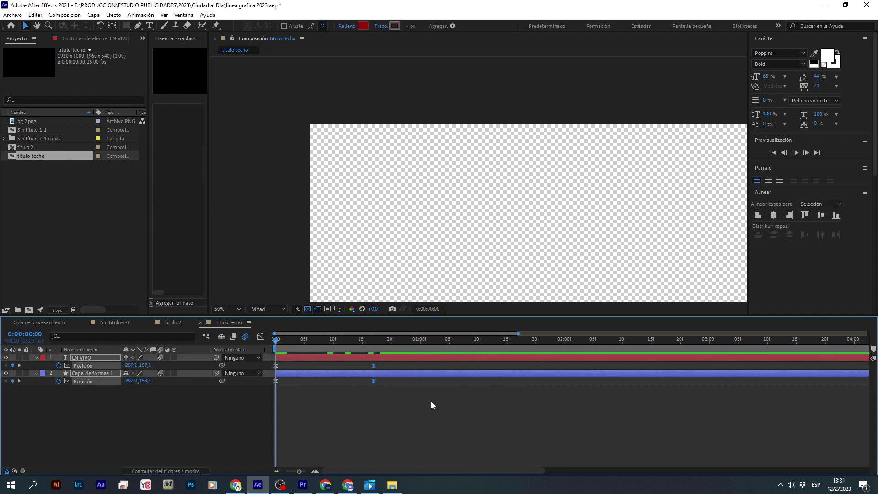
{"action": "left_click", "coordinate": [302, 367]}
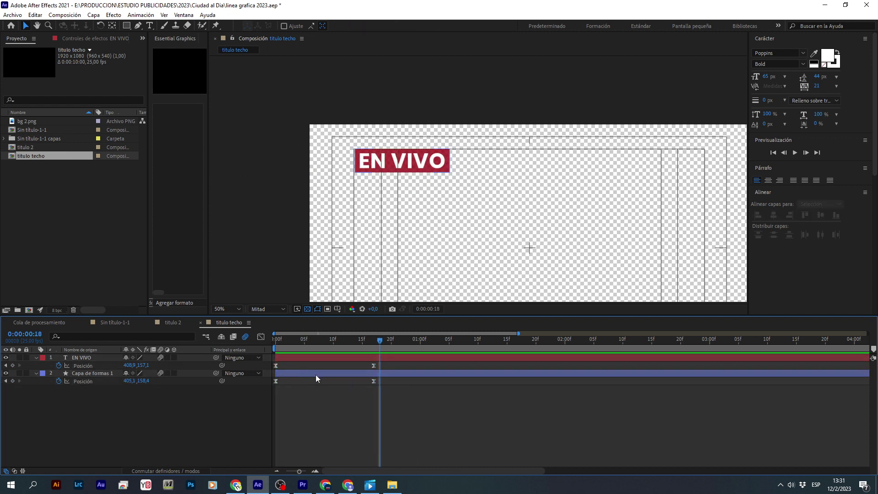
Delay the EN VIVO layer by about two frames, preview, then remove its Position animation
{"action": "mouse_move", "coordinate": [298, 356]}
{"action": "left_mouse_down"}
{"action": "mouse_move", "coordinate": [341, 346]}
{"action": "mouse_move", "coordinate": [277, 344]}
{"action": "left_mouse_up"}
{"action": "left_click", "coordinate": [299, 345]}
{"action": "left_click", "coordinate": [315, 388]}
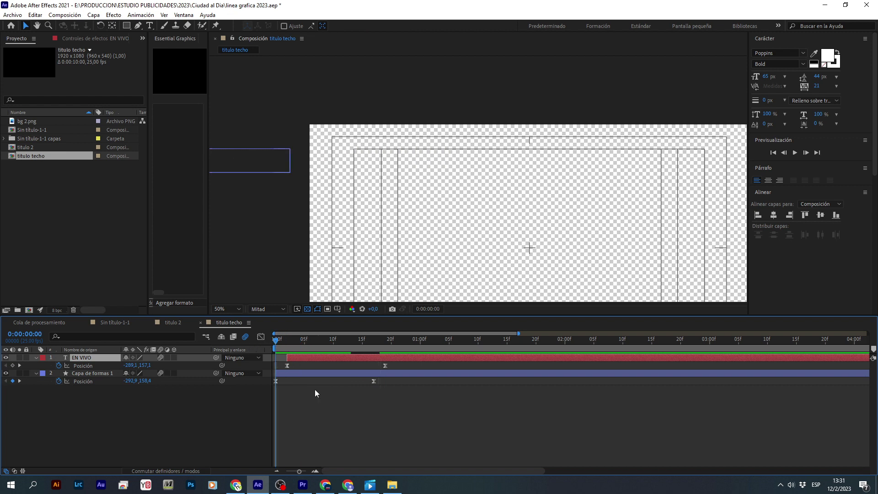
{"action": "key", "text": "space"}
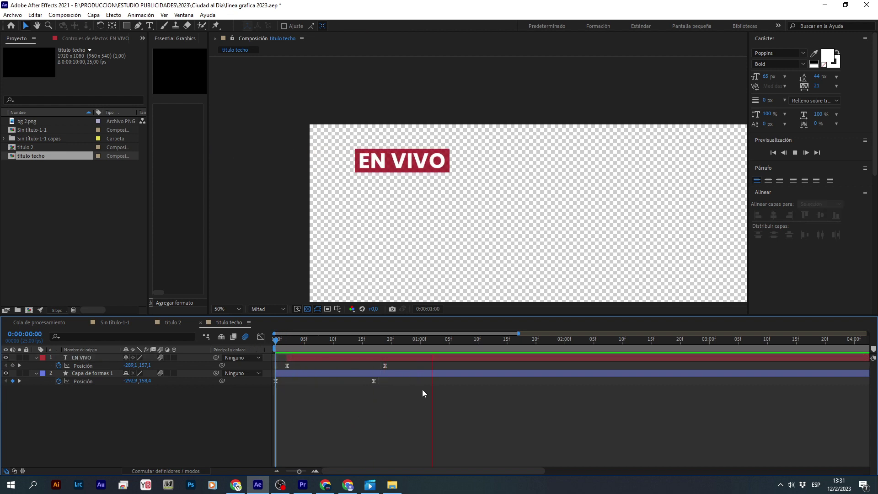
{"action": "key", "text": "space"}
{"action": "key", "text": "space"}
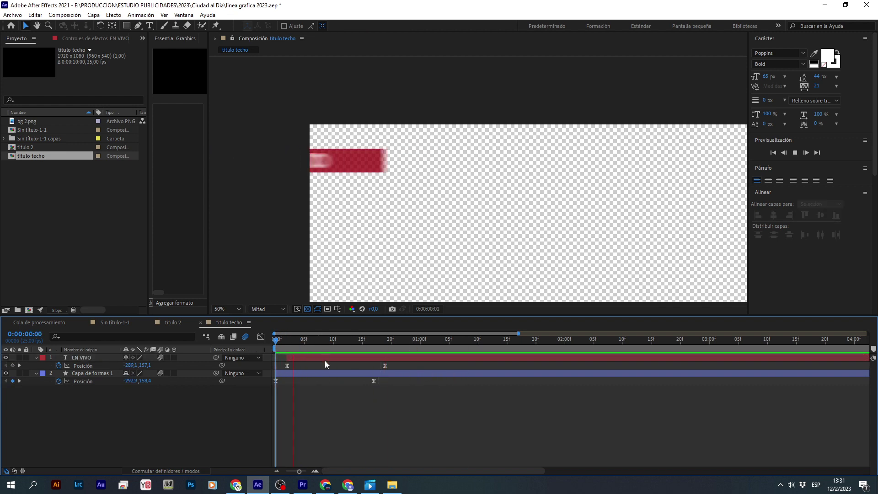
{"action": "key", "text": "space"}
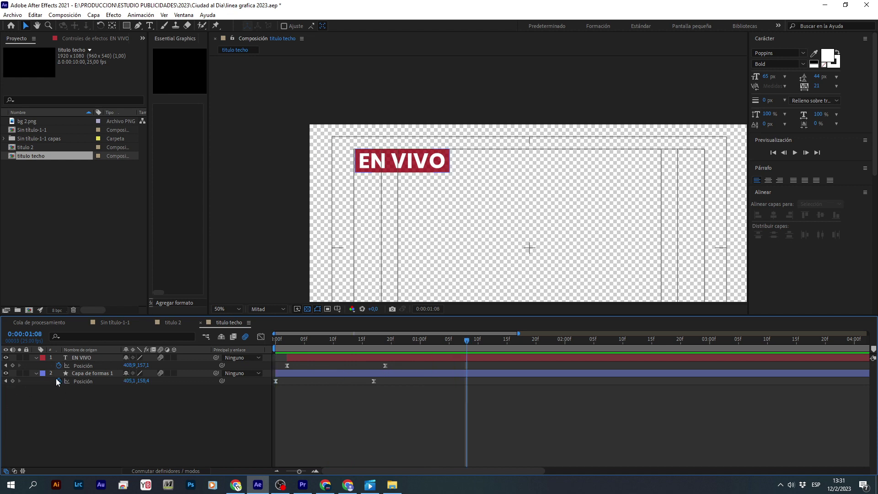
{"action": "left_click", "coordinate": [59, 367]}
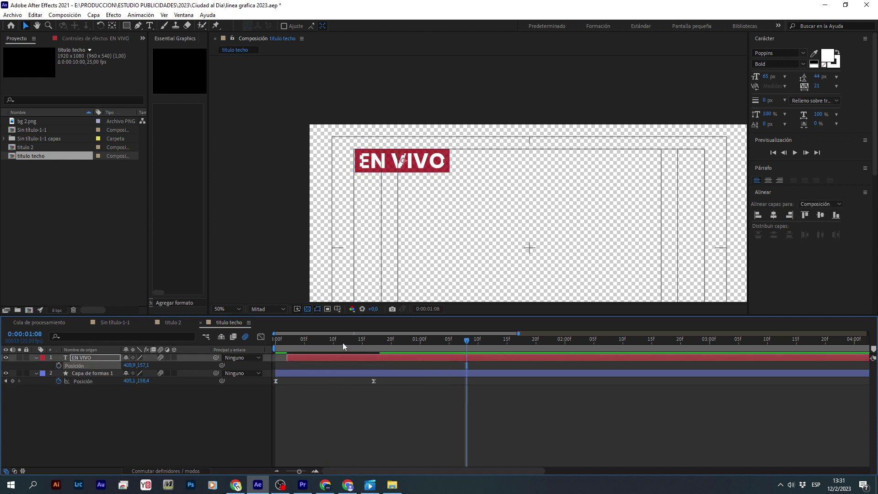
{"action": "mouse_move", "coordinate": [357, 347]}
{"action": "left_mouse_down"}
{"action": "mouse_move", "coordinate": [267, 347]}
{"action": "mouse_move", "coordinate": [316, 344]}
{"action": "mouse_move", "coordinate": [295, 359]}
{"action": "mouse_move", "coordinate": [370, 343]}
{"action": "mouse_move", "coordinate": [398, 347]}
{"action": "left_mouse_up"}
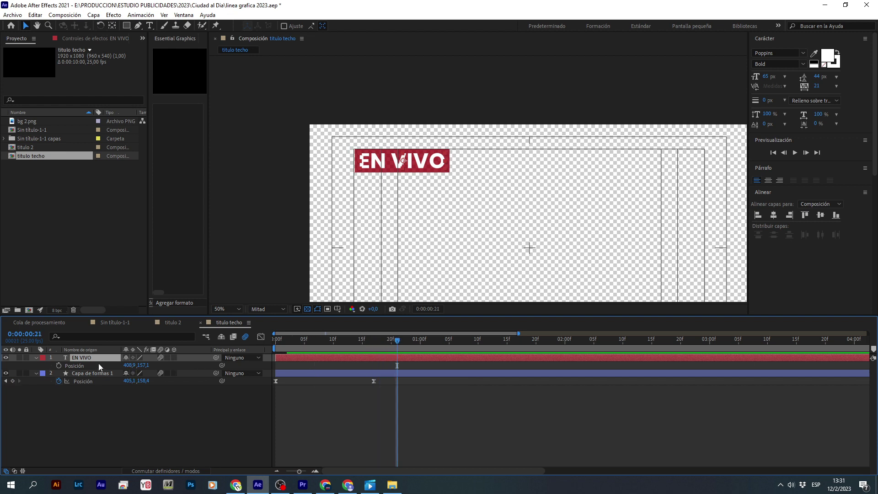
Keyframe EN VIVO's Scale at 141,2% at 21f and 0% at 10f
{"action": "key", "text": "s"}
{"action": "left_click", "coordinate": [58, 365]}
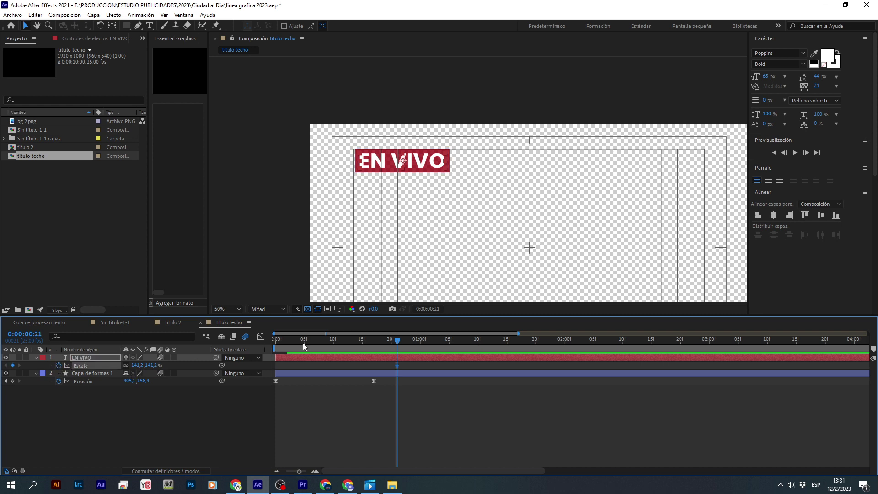
{"action": "left_click_drag", "start_coordinate": [344, 347], "coordinate": [334, 343]}
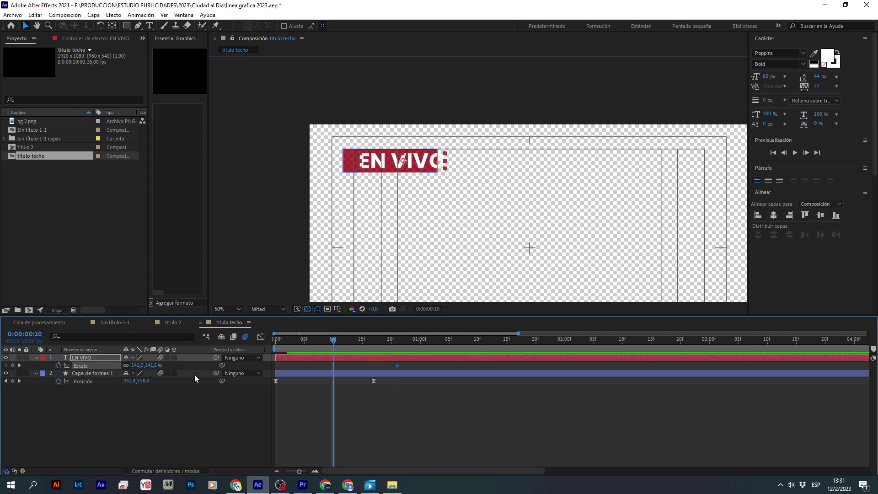
{"action": "left_click", "coordinate": [136, 365]}
{"action": "type", "text": "0"}
{"action": "key", "text": "Return"}
Ease both Scale keyframes in the Graph Editor
{"action": "left_click_drag", "start_coordinate": [335, 342], "coordinate": [407, 342]}
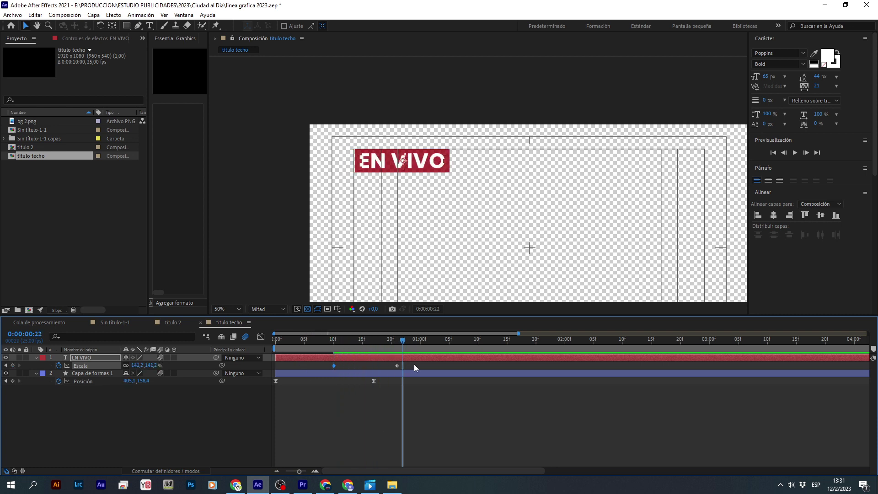
{"action": "left_click_drag", "start_coordinate": [415, 364], "coordinate": [323, 367]}
{"action": "left_click", "coordinate": [262, 337]}
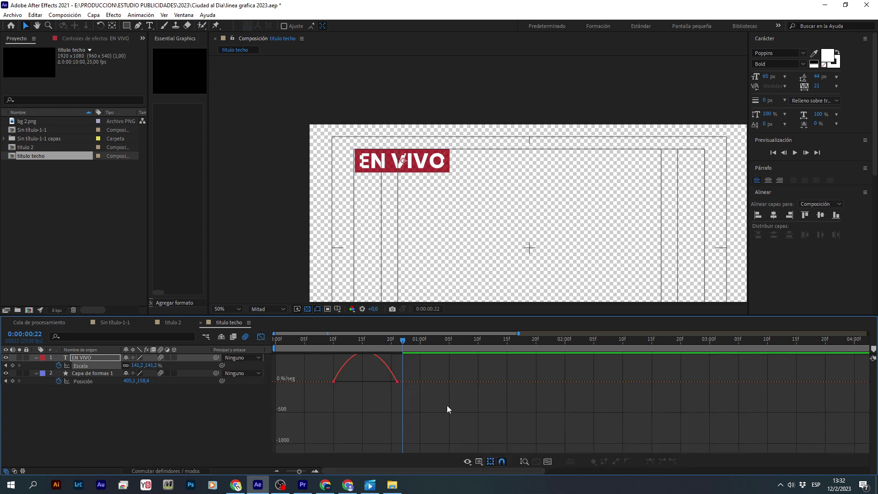
{"action": "left_click_drag", "start_coordinate": [382, 387], "coordinate": [340, 381]}
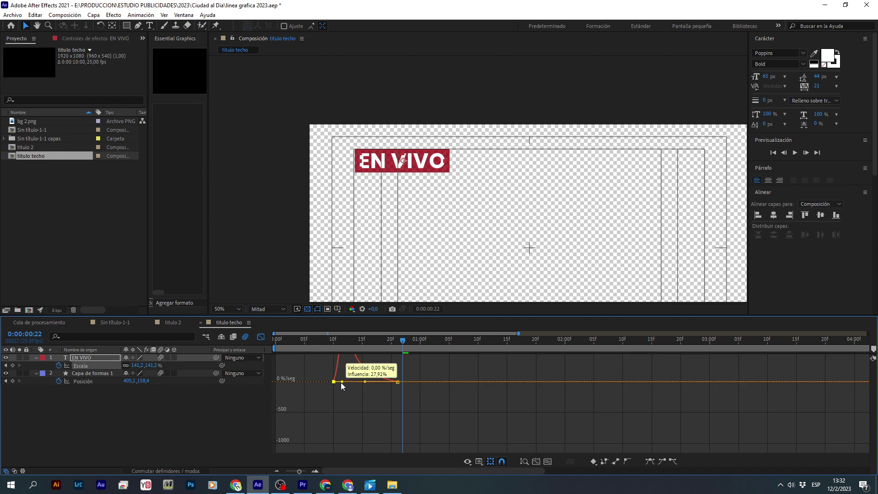
{"action": "left_click", "coordinate": [261, 338]}
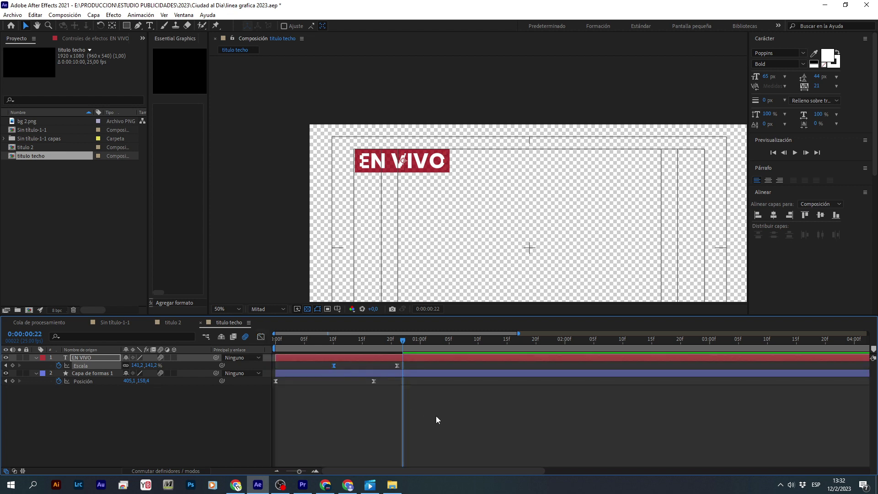
Rewind to the start and preview the scaling title animation
{"action": "left_click", "coordinate": [439, 415]}
{"action": "left_click_drag", "start_coordinate": [402, 340], "coordinate": [272, 346]}
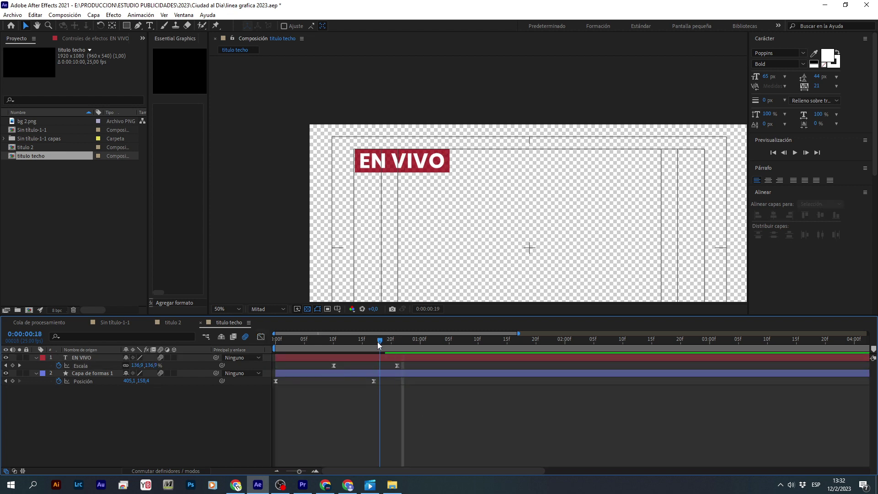
{"action": "key", "text": "space"}
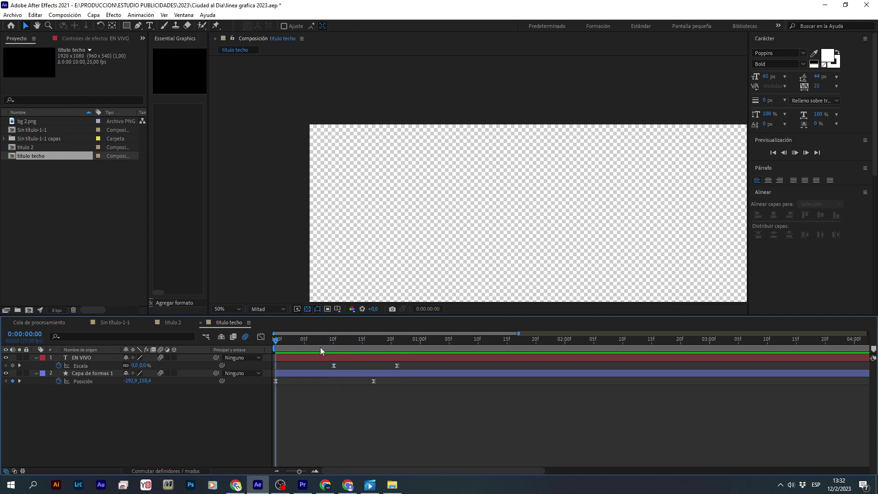
{"action": "key", "text": "space"}
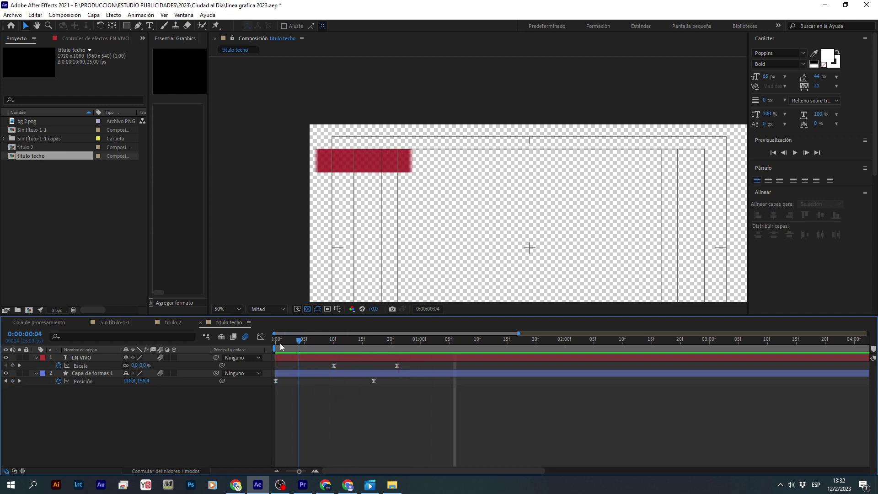
Preview the title, then shift both EN VIVO Scale keyframes about three frames earlier
{"action": "left_click_drag", "start_coordinate": [368, 346], "coordinate": [275, 342]}
{"action": "key", "text": "space"}
{"action": "key", "text": "space"}
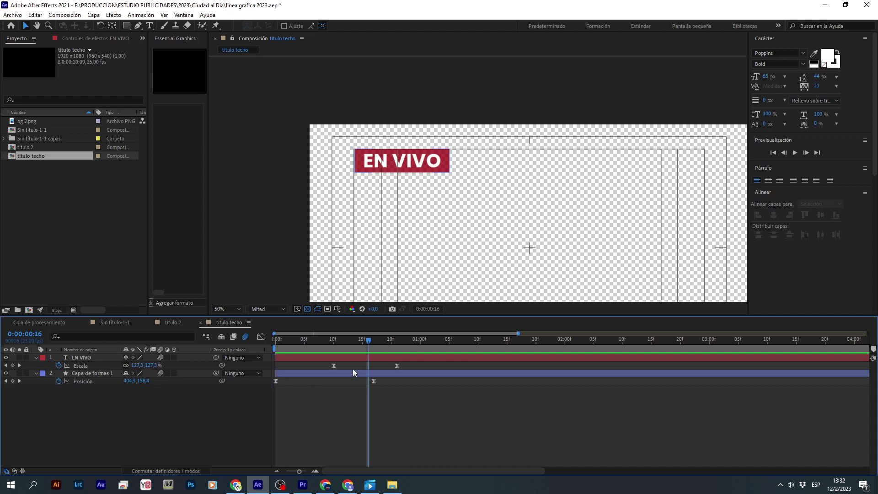
{"action": "left_click_drag", "start_coordinate": [336, 343], "coordinate": [328, 344]}
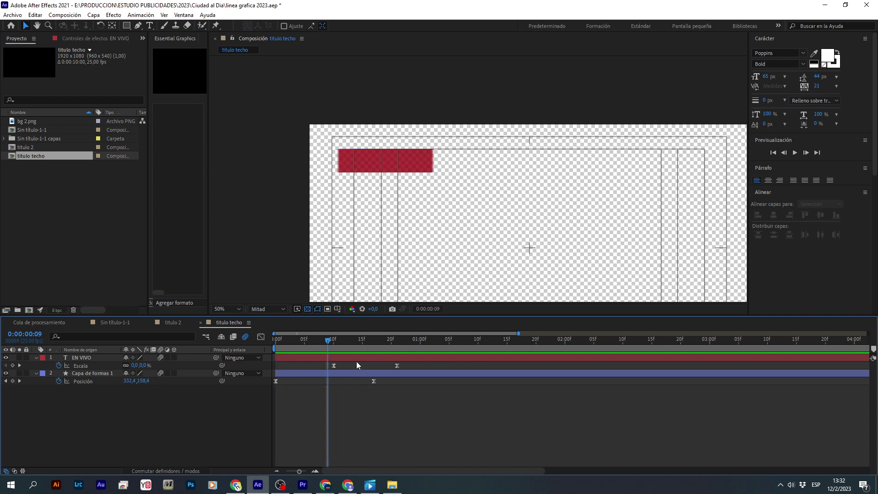
{"action": "left_click", "coordinate": [357, 358]}
{"action": "left_click_drag", "start_coordinate": [407, 363], "coordinate": [334, 367]}
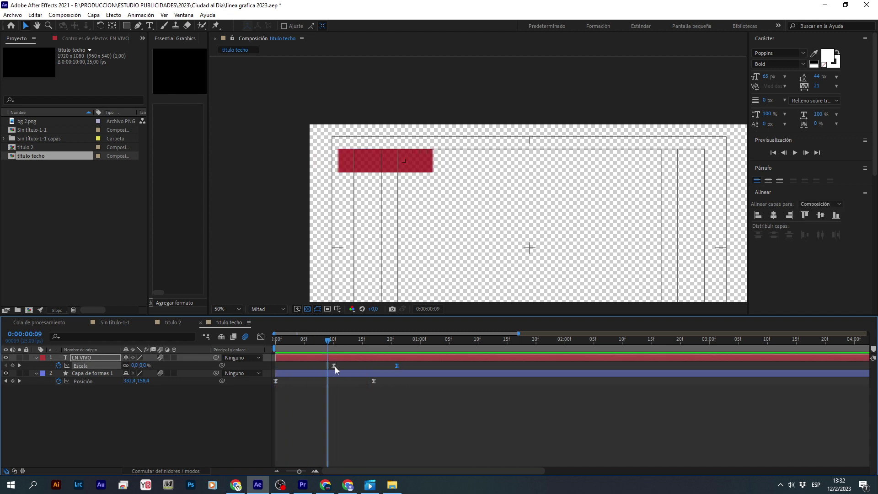
{"action": "left_click_drag", "start_coordinate": [402, 366], "coordinate": [254, 359]}
Preview the retimed animation and return the playhead to 0:00:00:00
{"action": "key", "text": "space"}
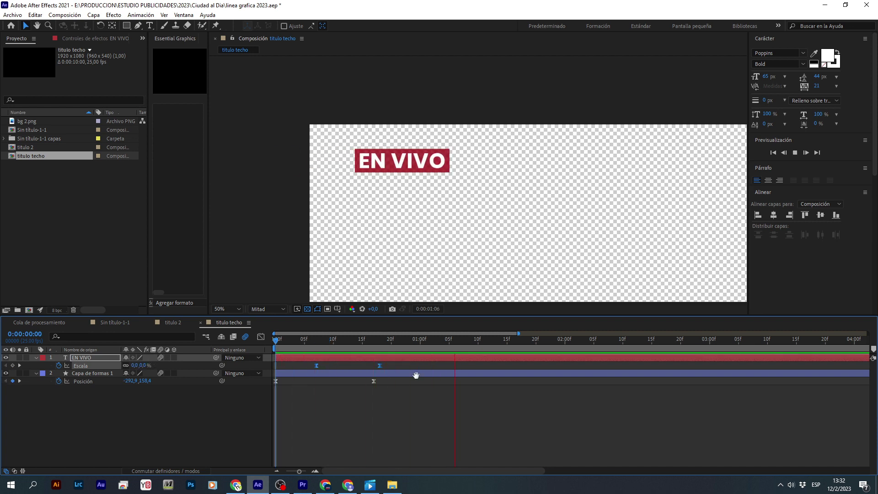
{"action": "left_click", "coordinate": [409, 438]}
{"action": "key", "text": "space"}
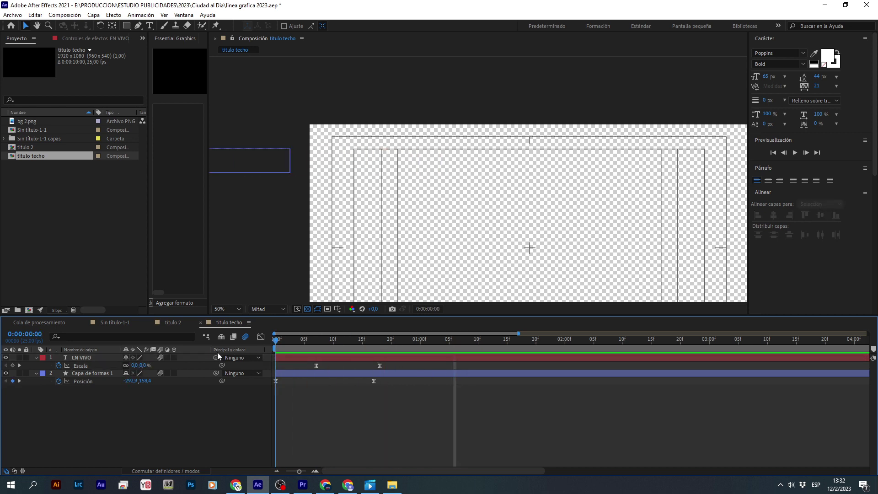
{"action": "left_click", "coordinate": [299, 342]}
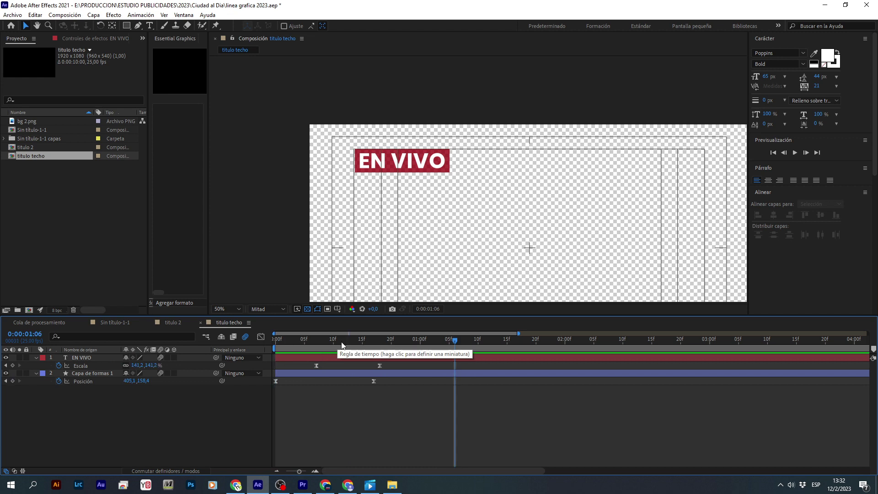
{"action": "key", "text": "space"}
{"action": "key", "text": "space"}
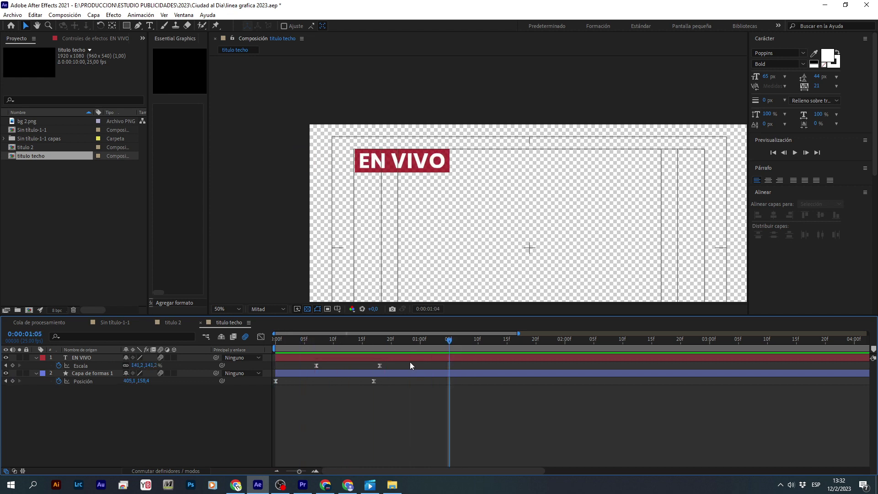
{"action": "left_click", "coordinate": [273, 344]}
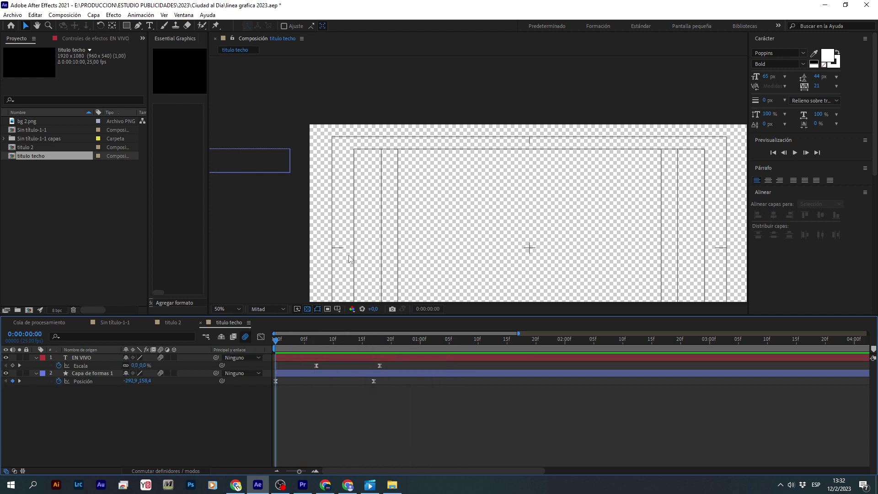
Replay the EN VIVO intro, widen the Essential Graphics panel and zoom the viewer to 50%
{"action": "scroll", "coordinate": [349, 255], "scroll_direction": "down", "scroll_amount": 2}
{"action": "key", "text": "space"}
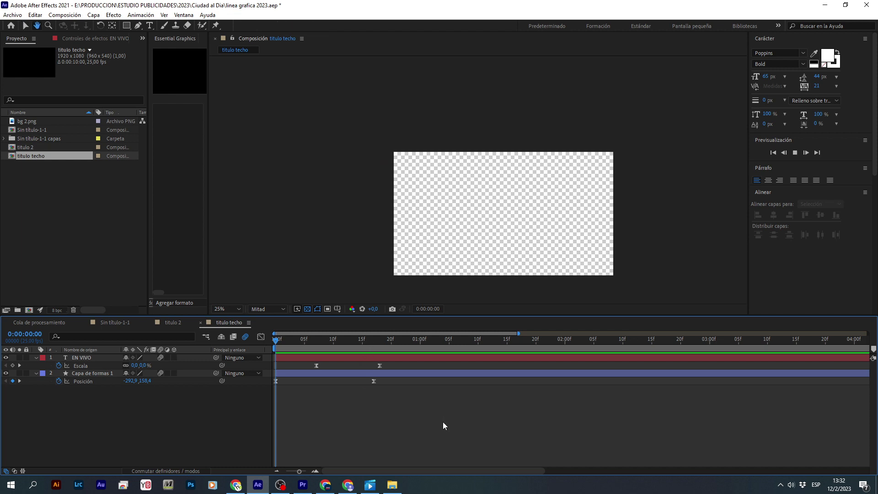
{"action": "key", "text": "space"}
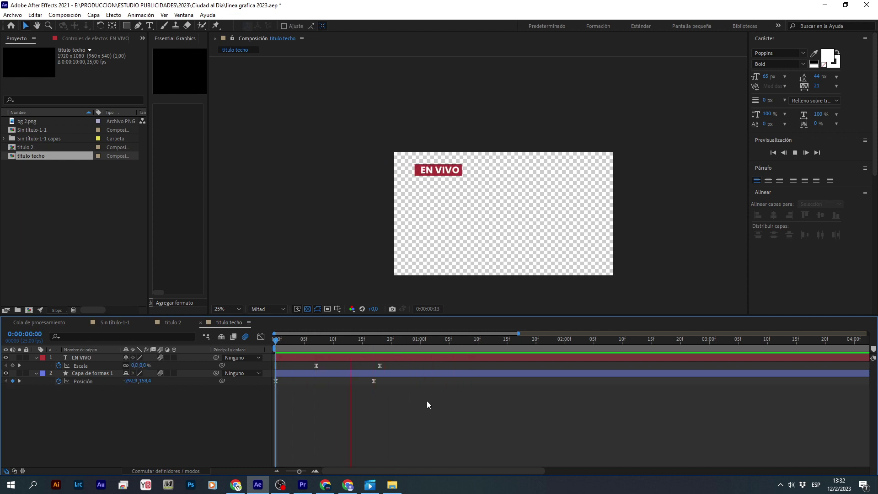
{"action": "key", "text": "space"}
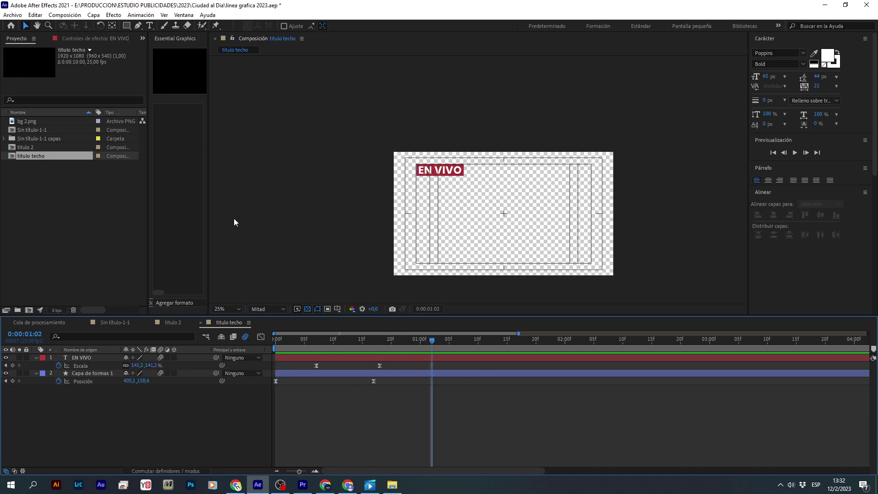
{"action": "left_click_drag", "start_coordinate": [208, 202], "coordinate": [292, 205]}
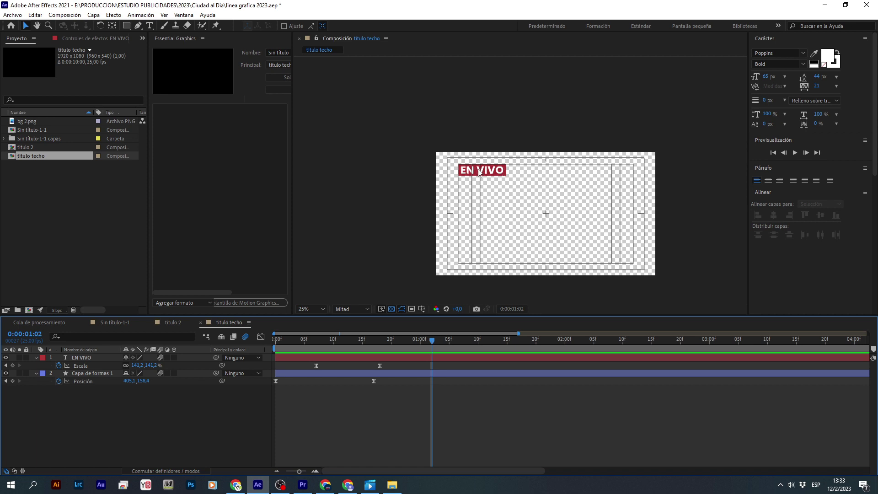
{"action": "key", "text": "period"}
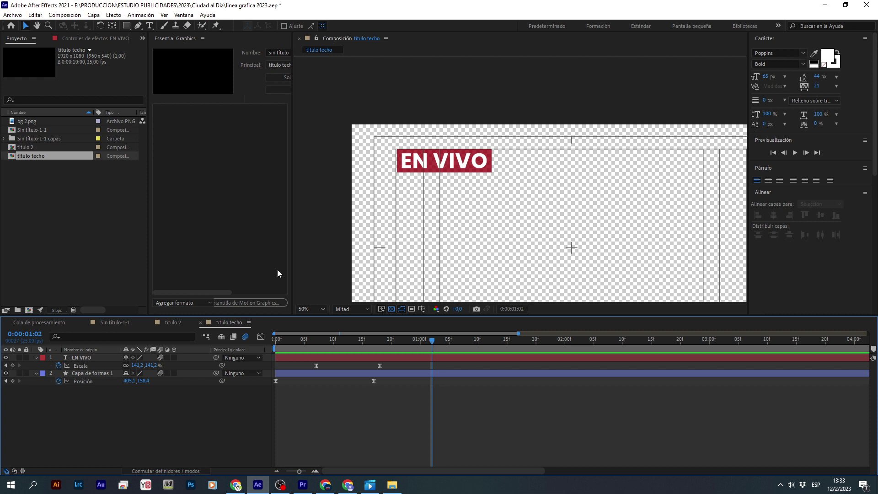
{"action": "left_click", "coordinate": [91, 358]}
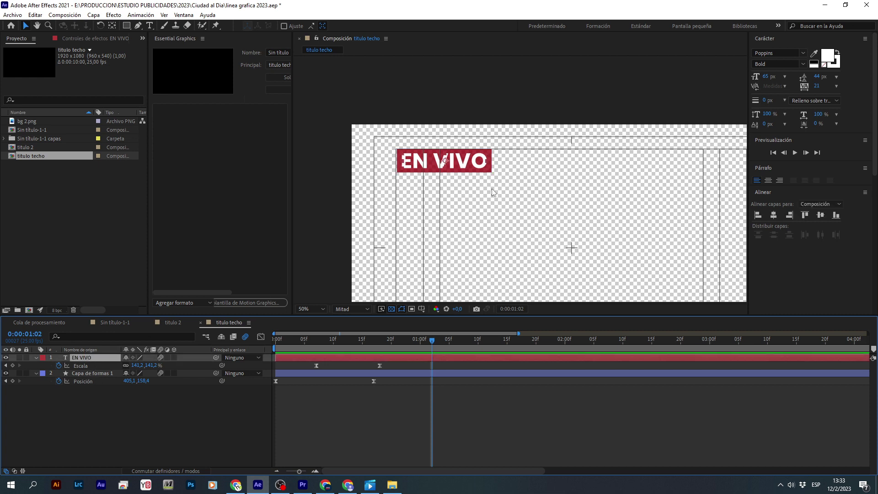
{"action": "double_click", "coordinate": [467, 167]}
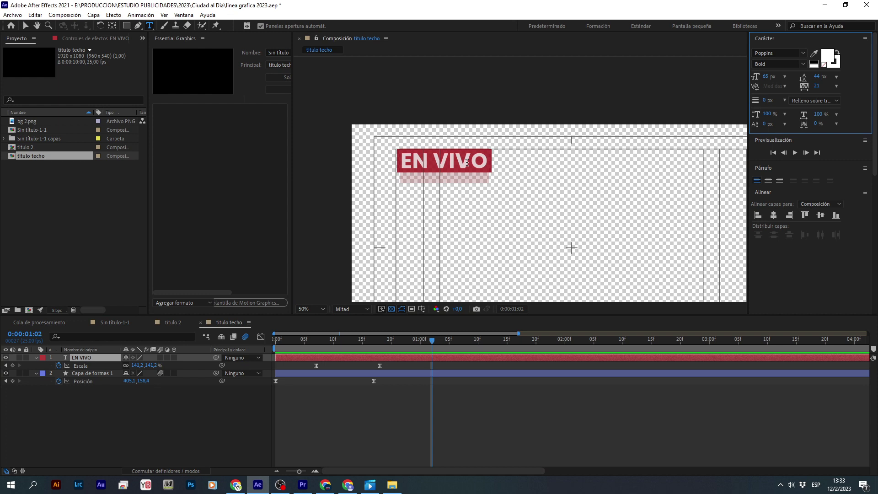
{"action": "triple_click", "coordinate": [467, 162]}
{"action": "type", "text": "EL CAR"}
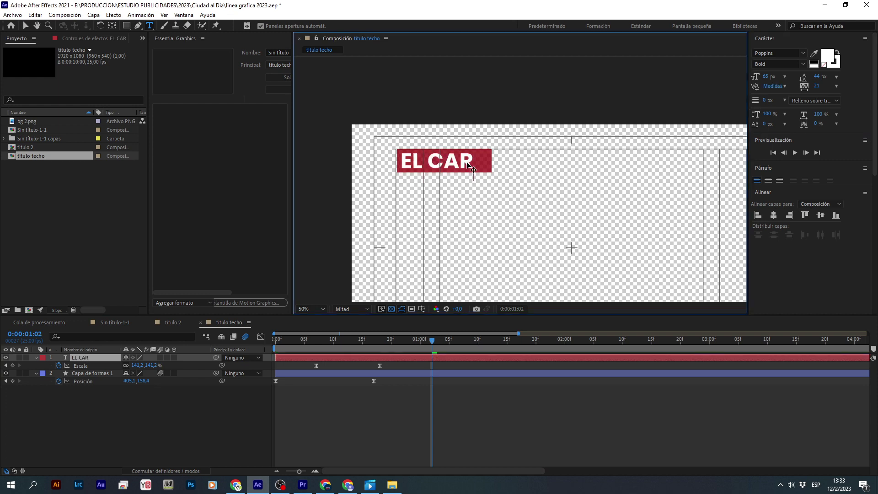
{"action": "type", "text": "MEN"}
{"action": "left_click", "coordinate": [178, 433]}
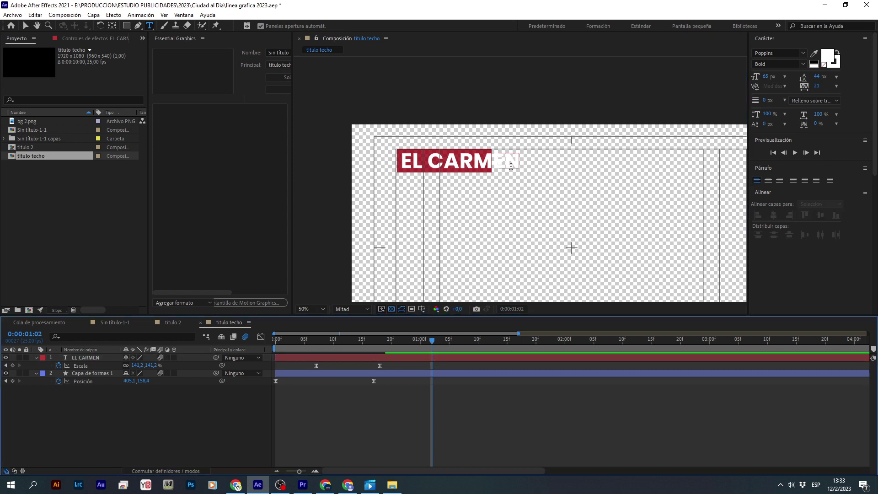
{"action": "left_click", "coordinate": [26, 26]}
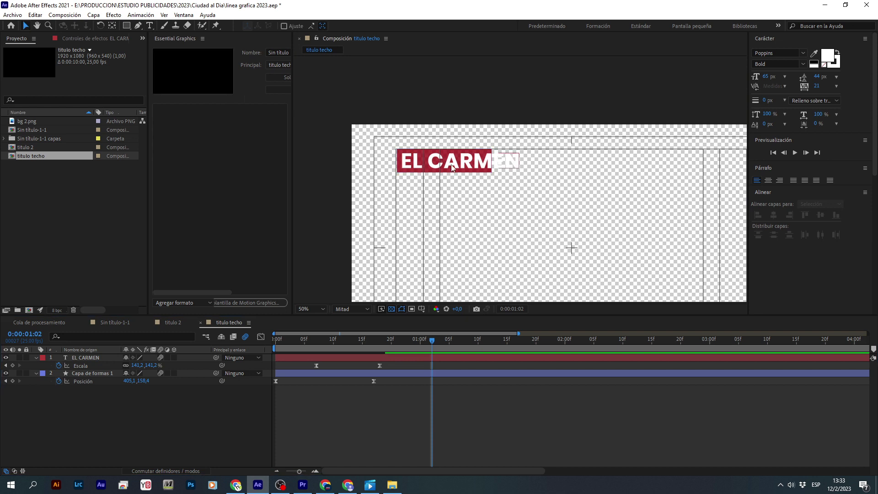
{"action": "left_click", "coordinate": [355, 371]}
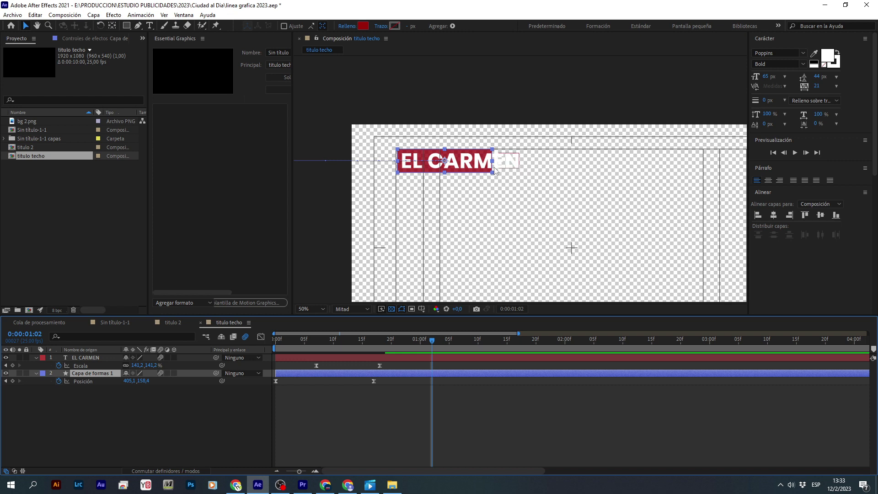
{"action": "left_click", "coordinate": [99, 358]}
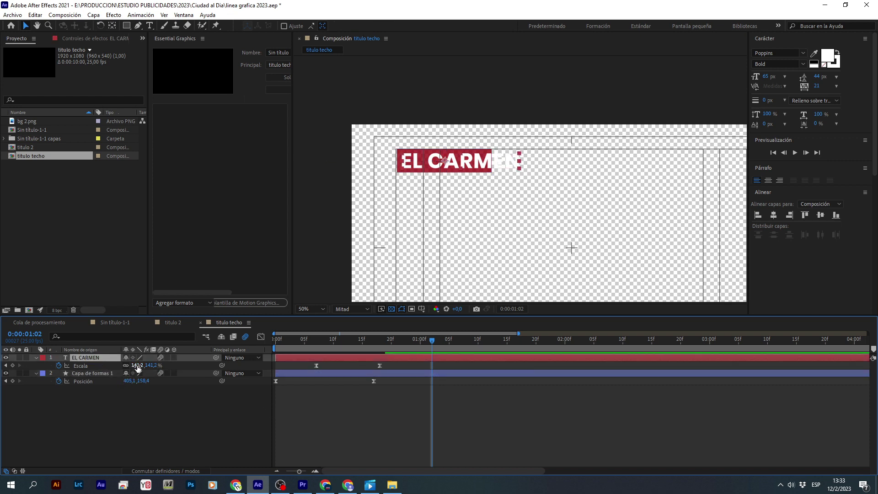
{"action": "left_click_drag", "start_coordinate": [137, 367], "coordinate": [125, 365]}
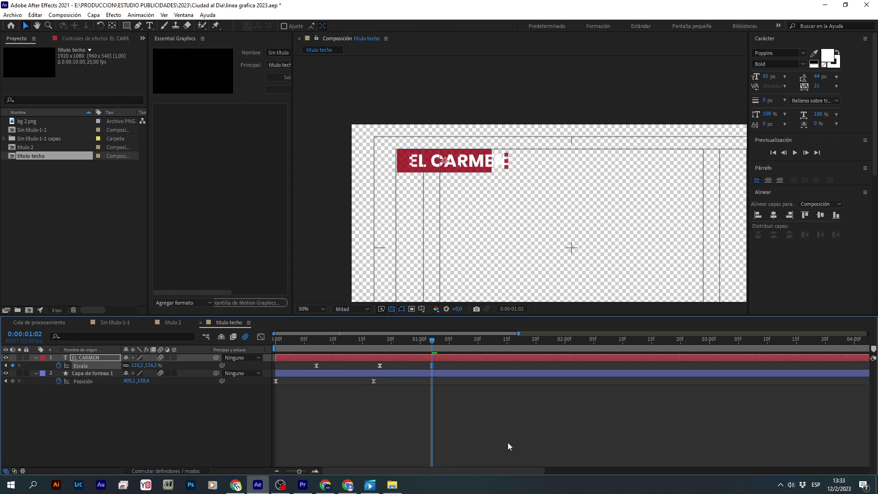
{"action": "key", "text": "ctrl+z"}
{"action": "key", "text": "ctrl+z"}
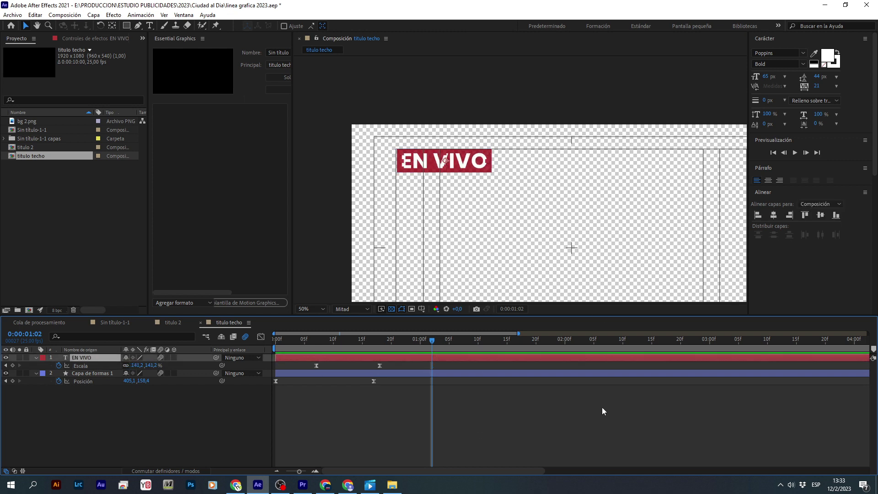
{"action": "left_click", "coordinate": [506, 426]}
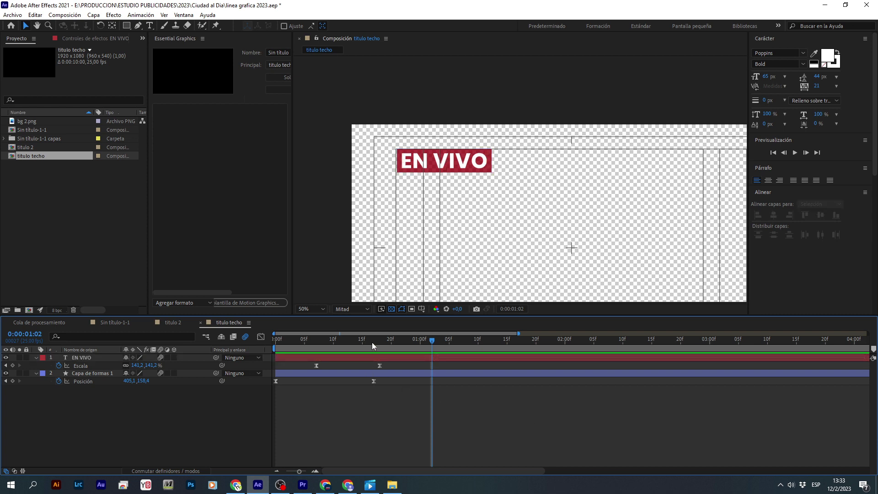
Open a widened Essential Graphics panel, keep titulo techo as master, and set the EN VIVO poster frame
{"action": "mouse_move", "coordinate": [371, 342]}
{"action": "left_mouse_down"}
{"action": "mouse_move", "coordinate": [350, 350]}
{"action": "mouse_move", "coordinate": [422, 350]}
{"action": "mouse_move", "coordinate": [339, 347]}
{"action": "mouse_move", "coordinate": [420, 347]}
{"action": "left_mouse_up"}
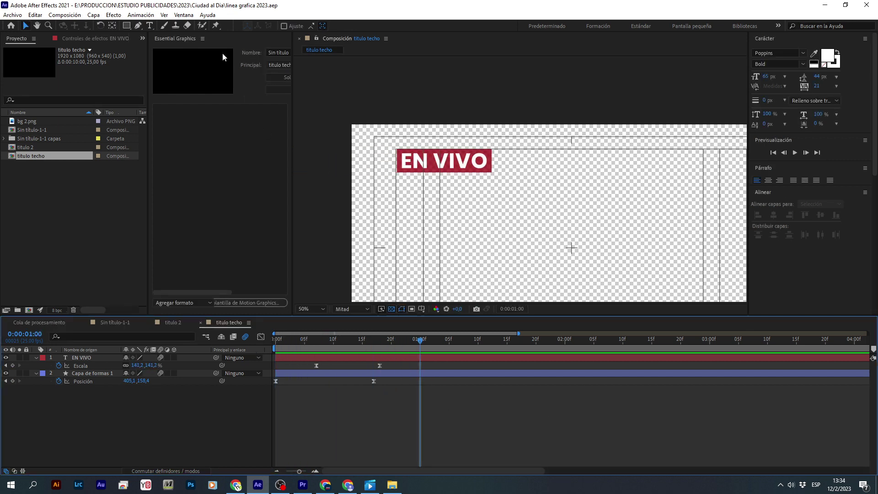
{"action": "left_click", "coordinate": [163, 13]}
{"action": "mouse_move", "coordinate": [184, 15]}
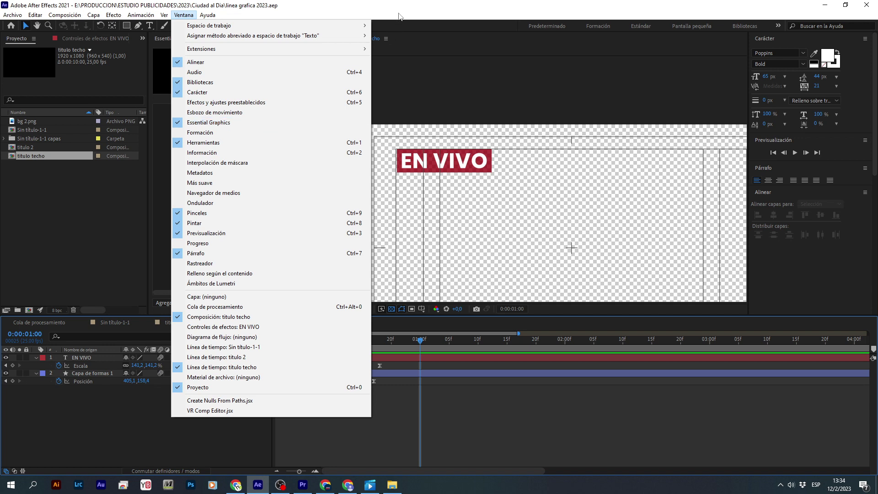
{"action": "left_click", "coordinate": [241, 124]}
{"action": "left_click_drag", "start_coordinate": [293, 154], "coordinate": [435, 150]}
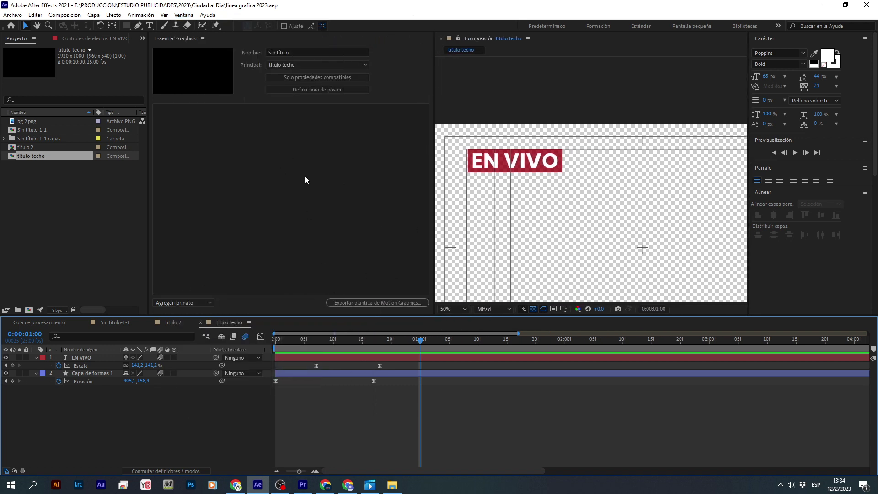
{"action": "left_click", "coordinate": [282, 66]}
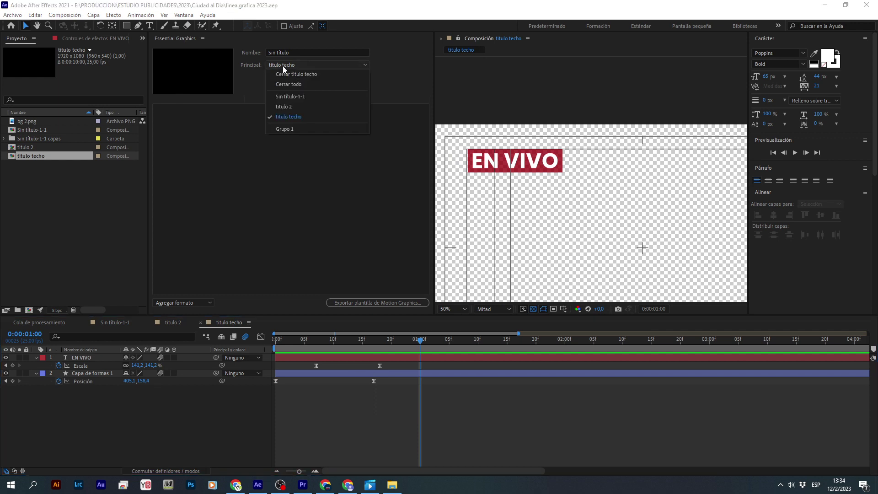
{"action": "left_click", "coordinate": [293, 118]}
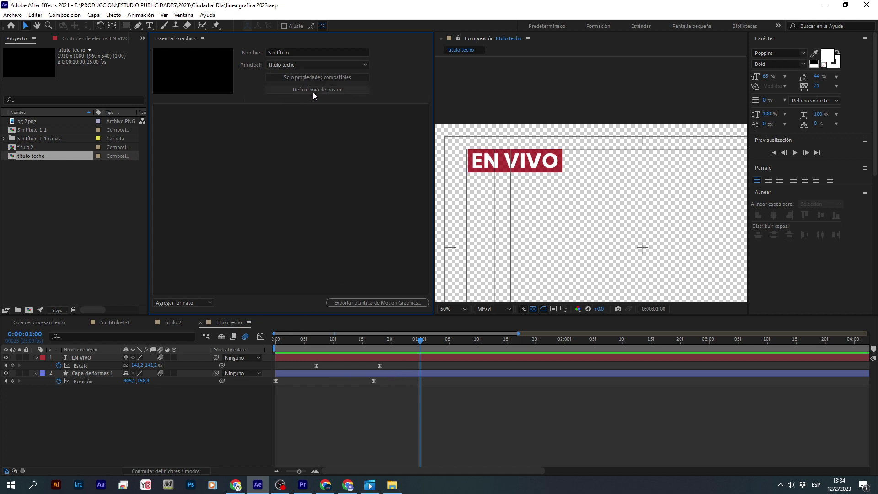
{"action": "left_click", "coordinate": [338, 91]}
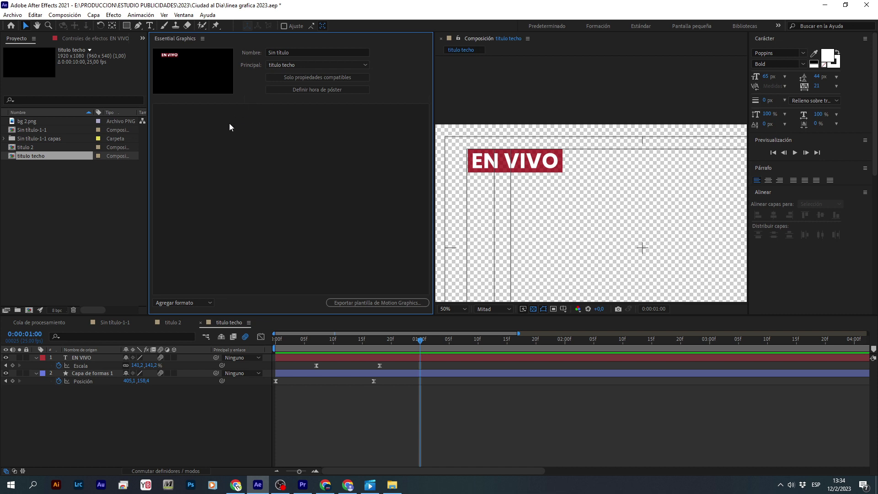
Replace the placeholder 'Sin título' with the template name 'CAD Titulo Techo', then switch to Premiere Pro
{"action": "left_click", "coordinate": [303, 53]}
{"action": "left_click_drag", "start_coordinate": [303, 53], "coordinate": [252, 53]}
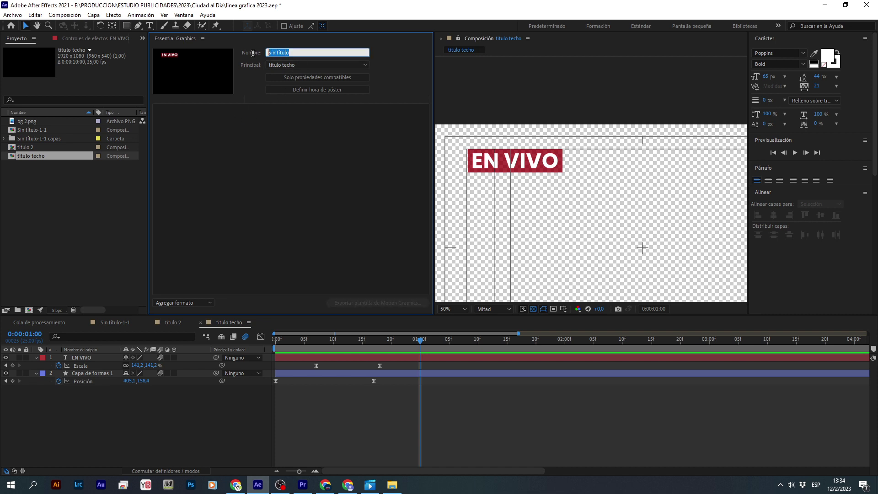
{"action": "type", "text": "T"}
{"action": "type", "text": "I"}
{"action": "type", "text": "itu"}
{"action": "type", "text": "lo"}
{"action": "type", "text": "cho"}
{"action": "type", "text": "C"}
{"action": "type", "text": "AD"}
{"action": "left_click", "coordinate": [302, 485]}
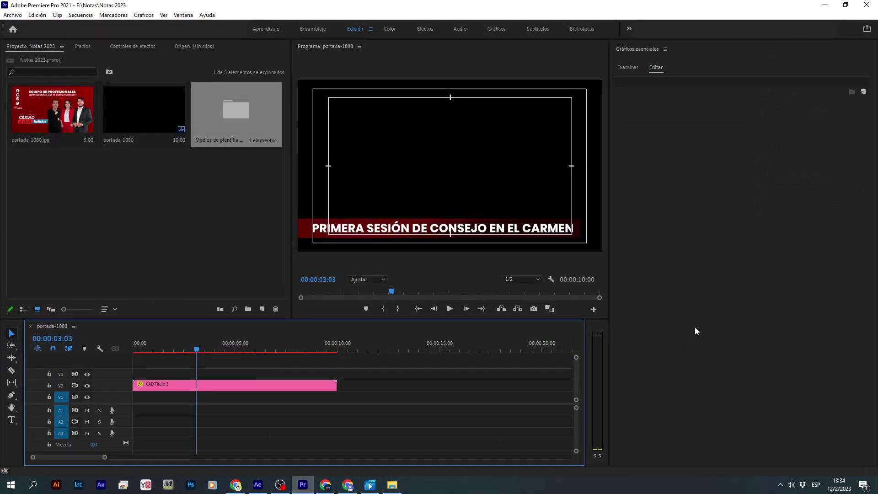
Browse Premiere Pro's installed templates in the Essential Graphics Examinar grid
{"action": "left_click", "coordinate": [628, 68]}
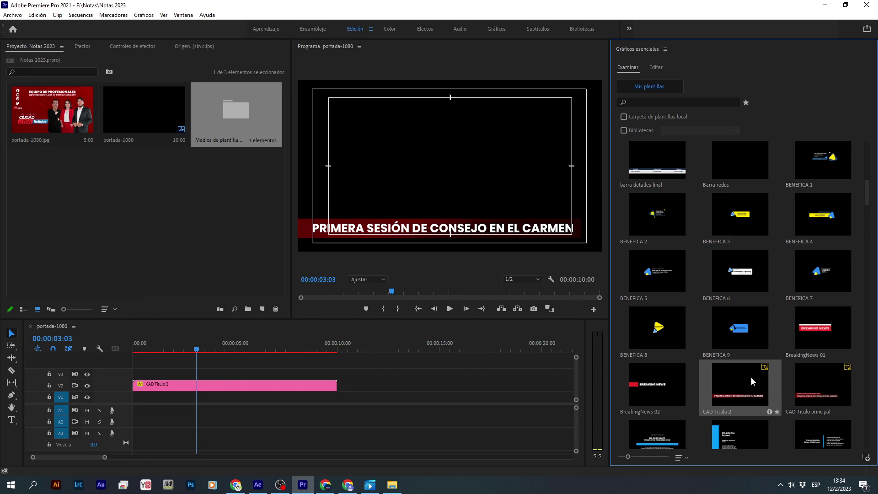
{"action": "scroll", "coordinate": [751, 377], "scroll_direction": "down", "scroll_amount": 4}
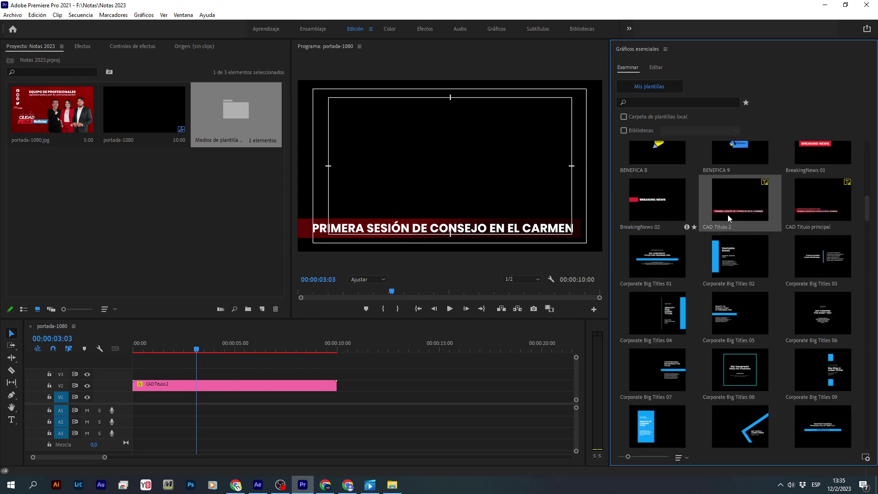
Back in After Effects, replay the intro, keep titulo techo as composition and show only compatible properties
{"action": "left_click", "coordinate": [824, 5]}
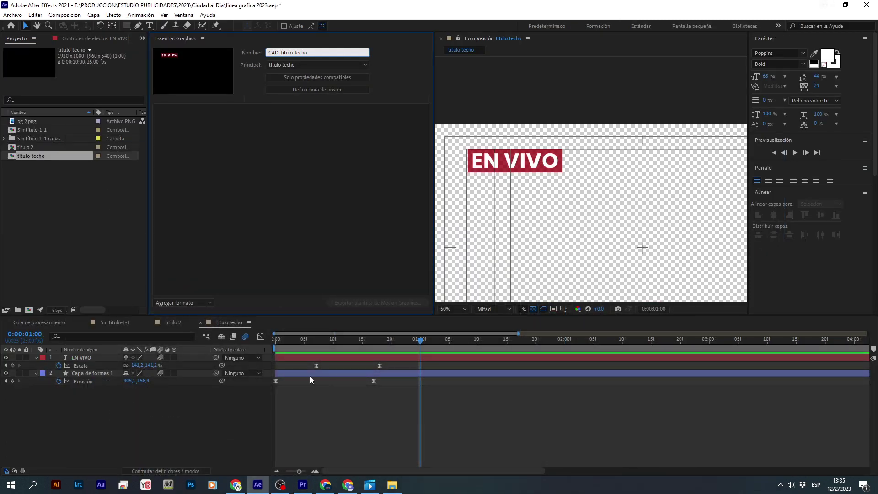
{"action": "left_click_drag", "start_coordinate": [358, 342], "coordinate": [242, 351]}
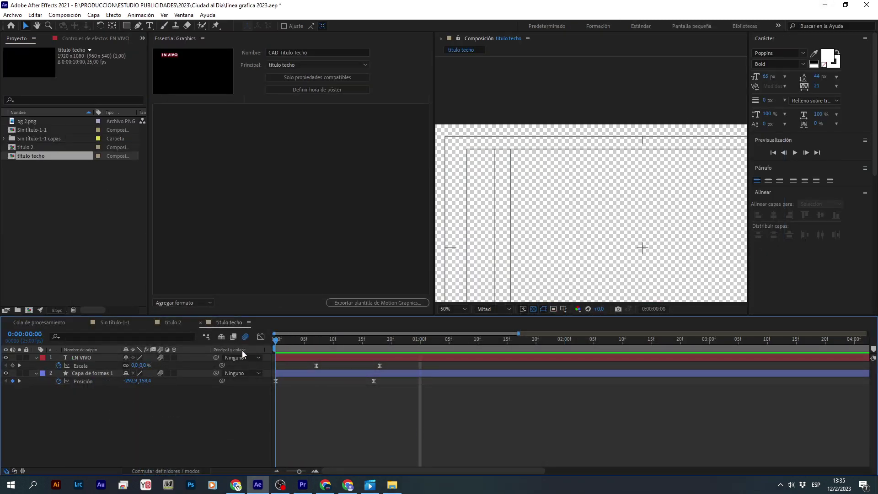
{"action": "key", "text": "space"}
{"action": "key", "text": "space"}
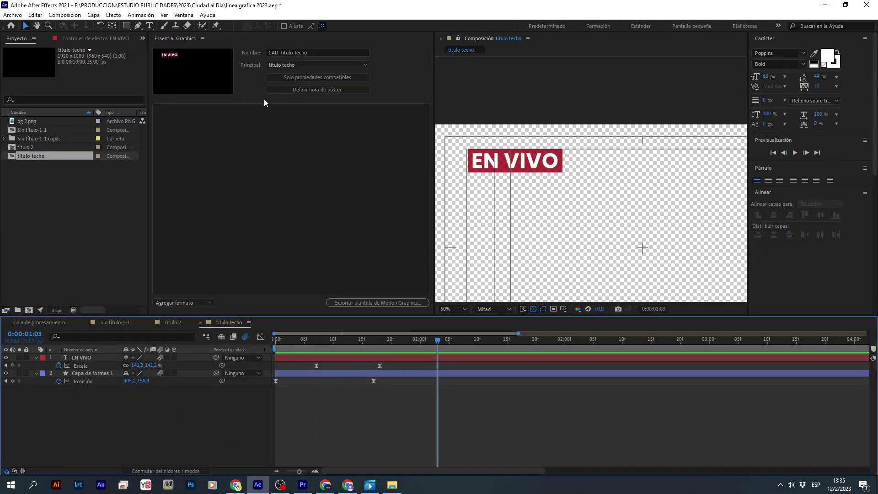
{"action": "left_click", "coordinate": [313, 52]}
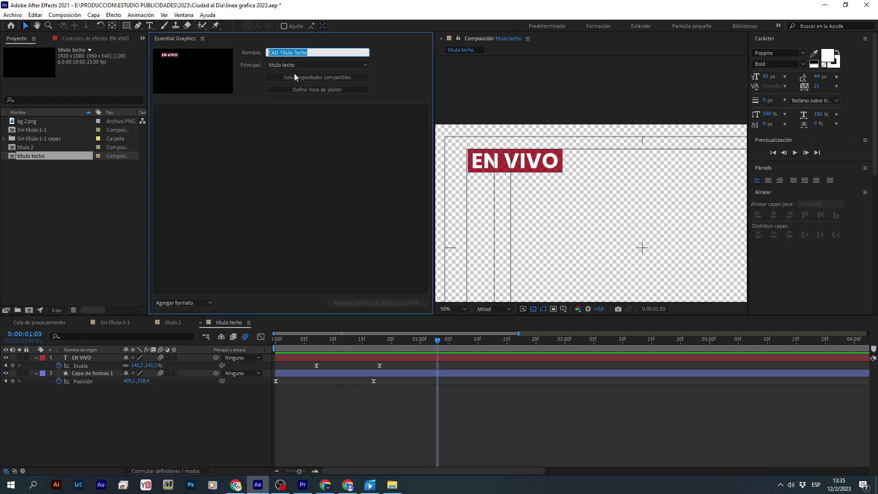
{"action": "left_click", "coordinate": [296, 65]}
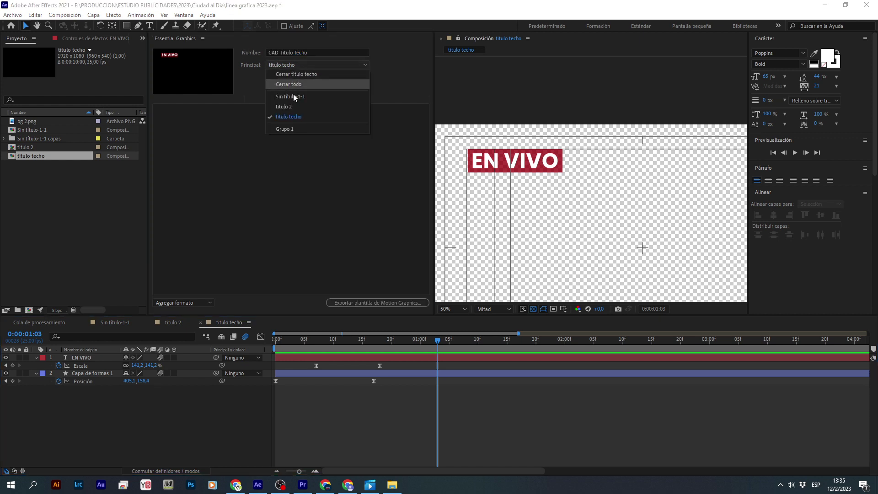
{"action": "left_click", "coordinate": [292, 119]}
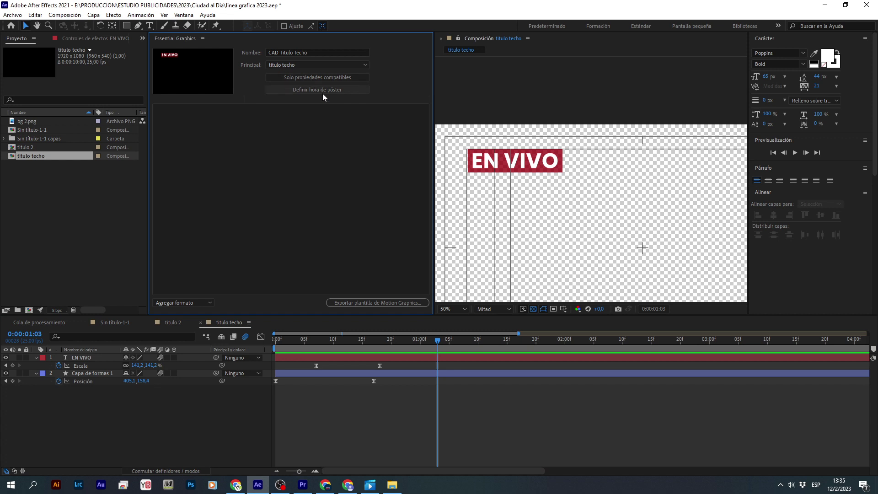
{"action": "mouse_move", "coordinate": [339, 344]}
{"action": "left_mouse_down"}
{"action": "mouse_move", "coordinate": [260, 351]}
{"action": "mouse_move", "coordinate": [372, 354]}
{"action": "left_mouse_up"}
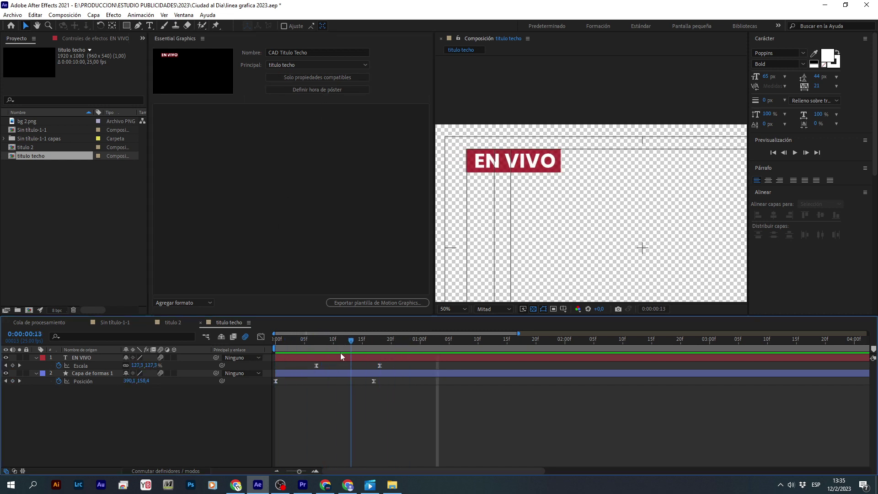
{"action": "key", "text": "space"}
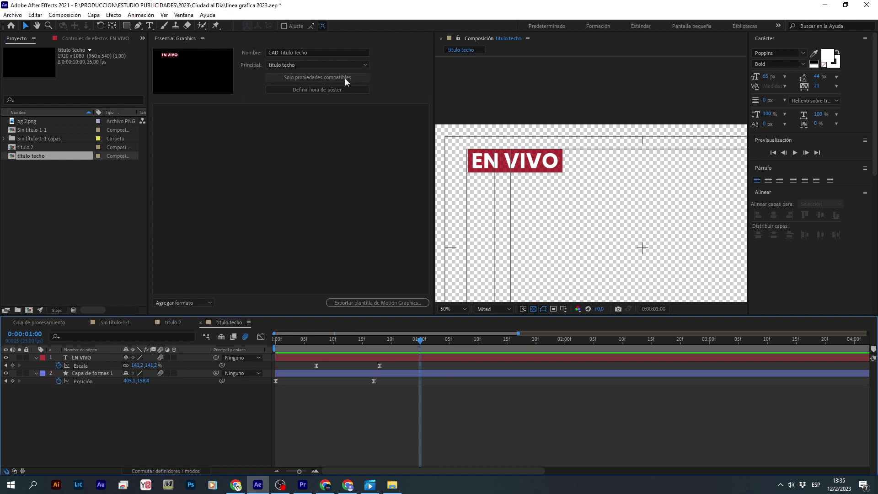
{"action": "left_click", "coordinate": [345, 78]}
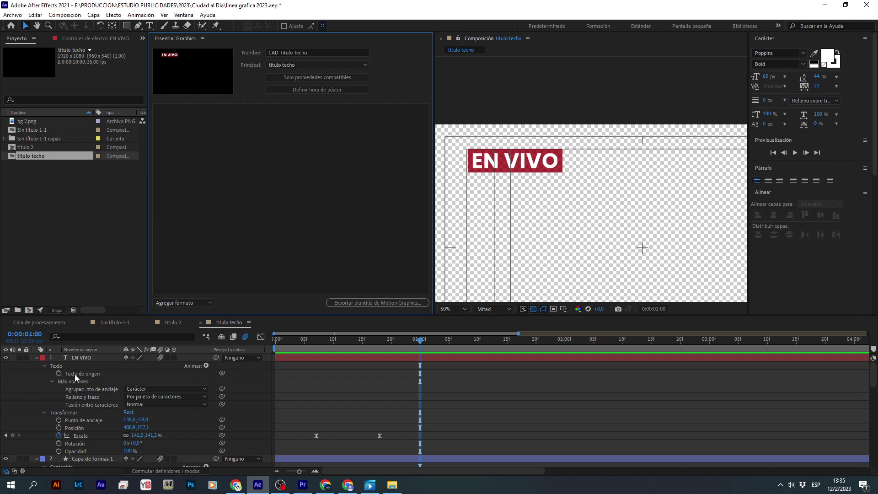
Add EN VIVO's Source Text to the template and scrub the animation to frame 18
{"action": "mouse_move", "coordinate": [75, 374]}
{"action": "left_mouse_down"}
{"action": "mouse_move", "coordinate": [253, 226]}
{"action": "mouse_move", "coordinate": [261, 231]}
{"action": "left_mouse_up"}
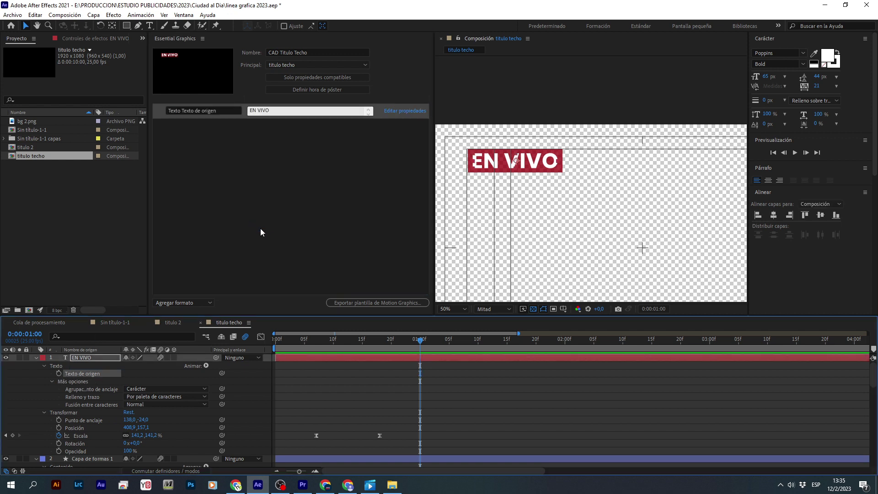
{"action": "left_click", "coordinate": [792, 486]}
{"action": "scroll", "coordinate": [795, 488], "scroll_direction": "down", "scroll_amount": 10}
{"action": "scroll", "coordinate": [795, 488], "scroll_direction": "down", "scroll_amount": 4}
{"action": "left_click", "coordinate": [507, 425]}
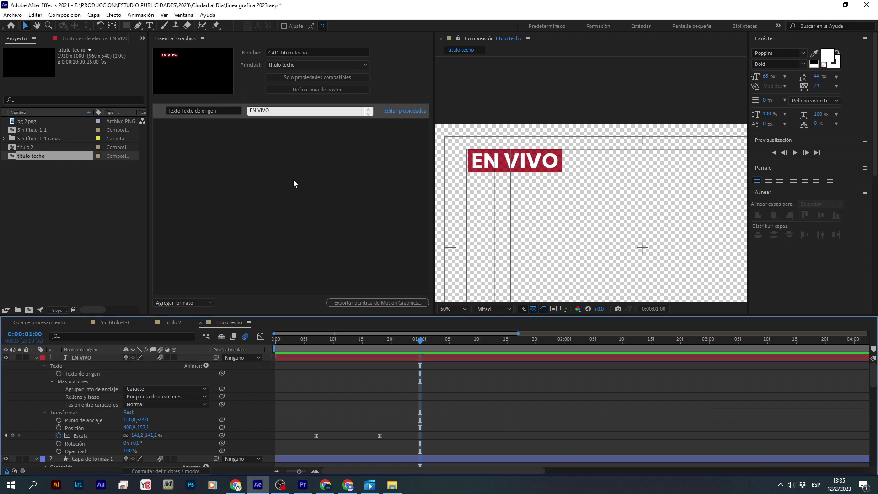
{"action": "left_click", "coordinate": [273, 111]}
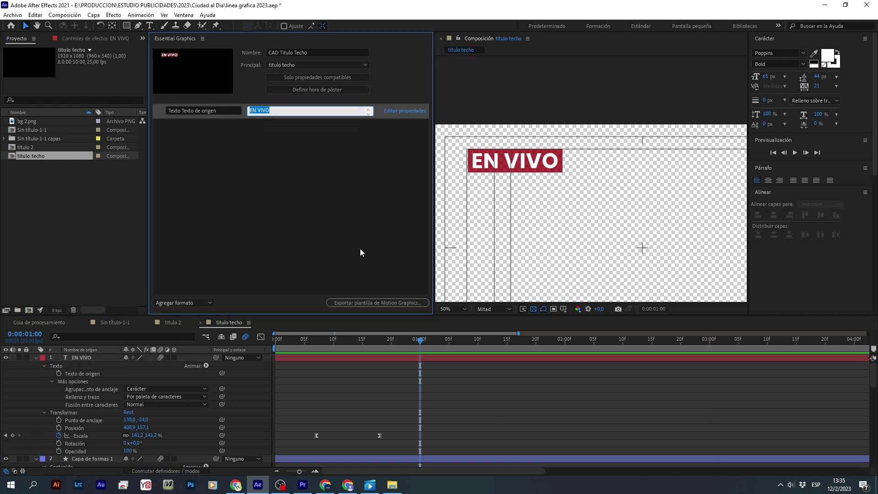
{"action": "left_click_drag", "start_coordinate": [353, 341], "coordinate": [380, 341]}
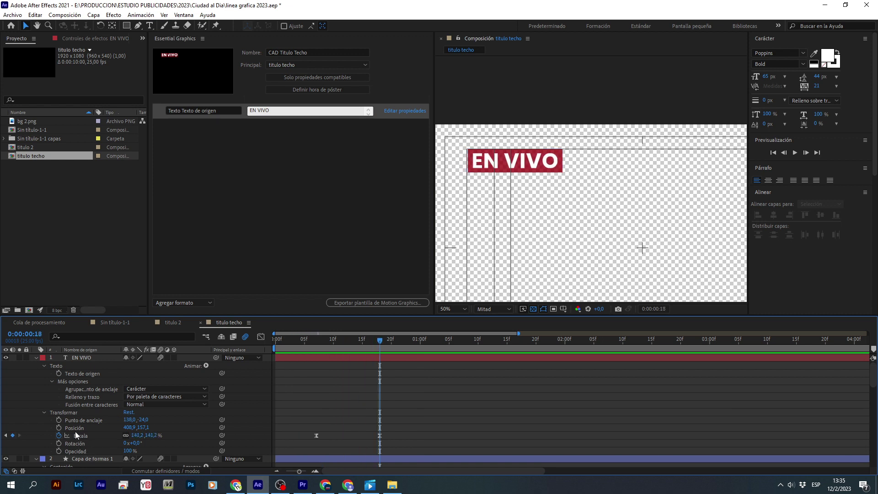
Add EN VIVO's Scale and Position to the template, dismissing the keyframes warning
{"action": "left_click_drag", "start_coordinate": [84, 437], "coordinate": [243, 209]}
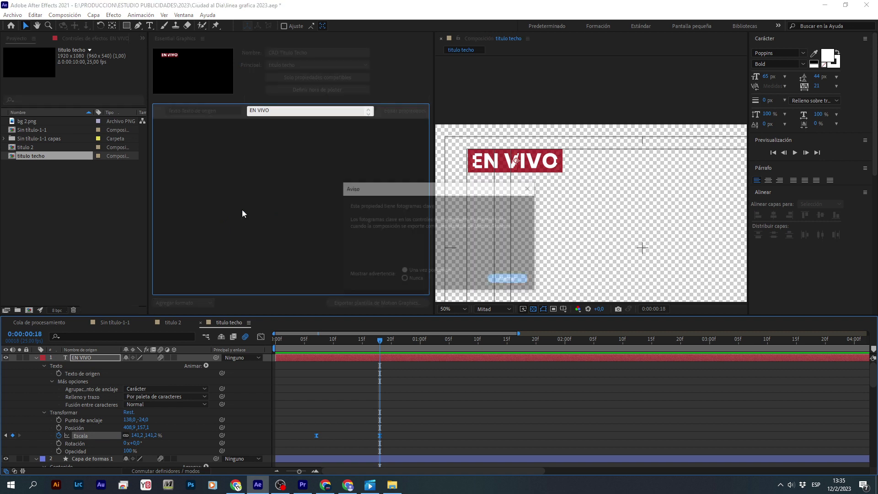
{"action": "left_click", "coordinate": [508, 279]}
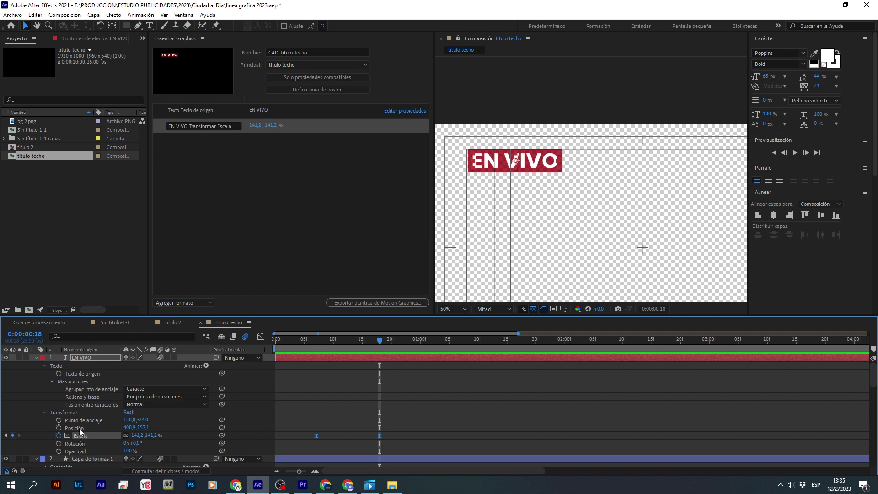
{"action": "left_click_drag", "start_coordinate": [79, 428], "coordinate": [218, 213]}
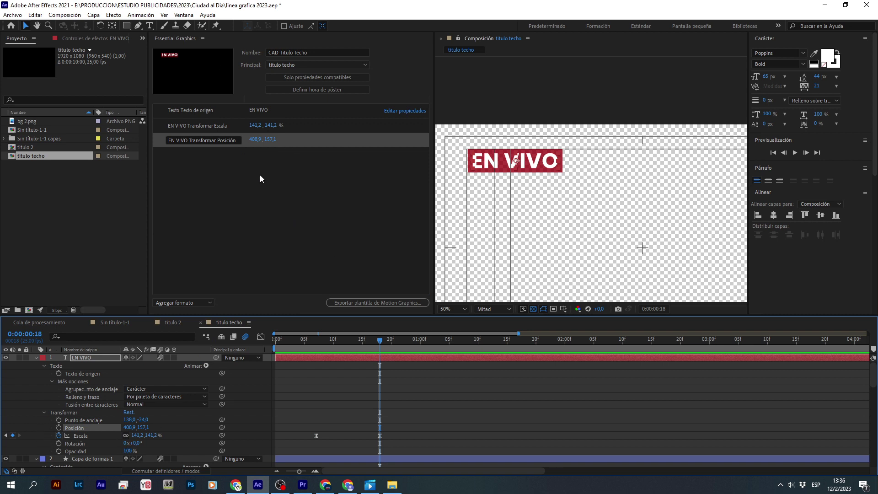
{"action": "left_click", "coordinate": [424, 411]}
{"action": "scroll", "coordinate": [382, 391], "scroll_direction": "down", "scroll_amount": 3}
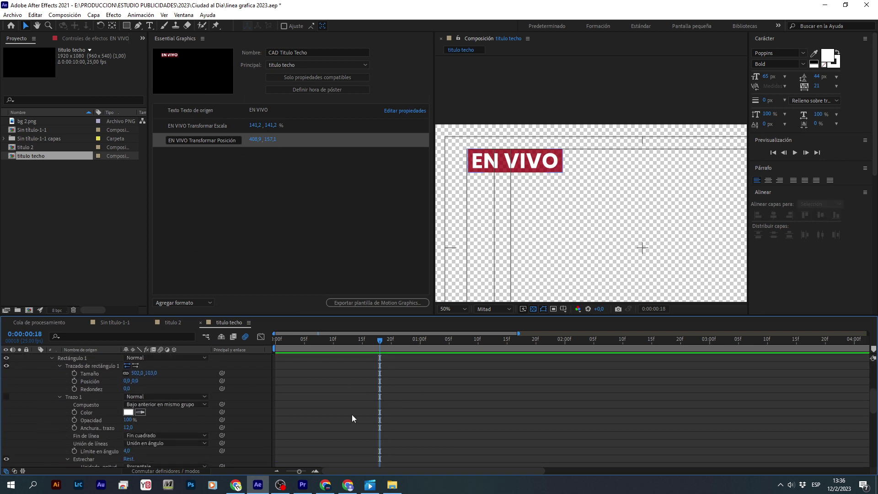
{"action": "scroll", "coordinate": [180, 435], "scroll_direction": "down", "scroll_amount": 3}
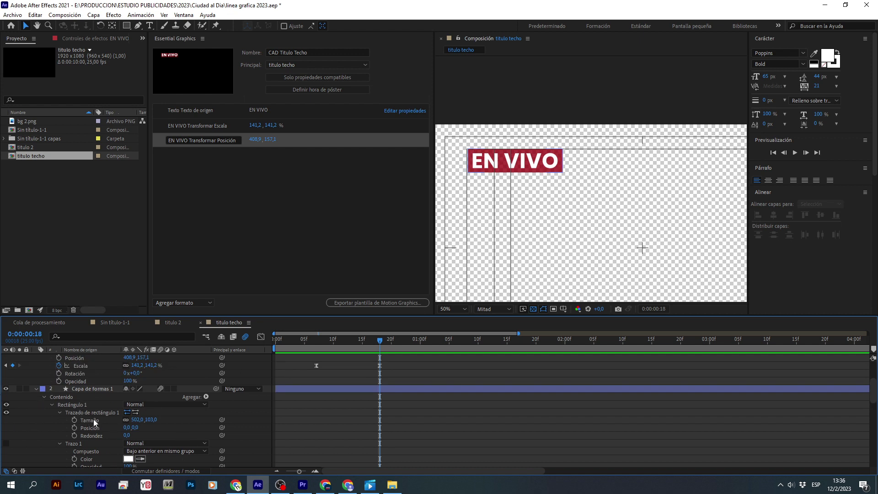
{"action": "left_click", "coordinate": [82, 404]}
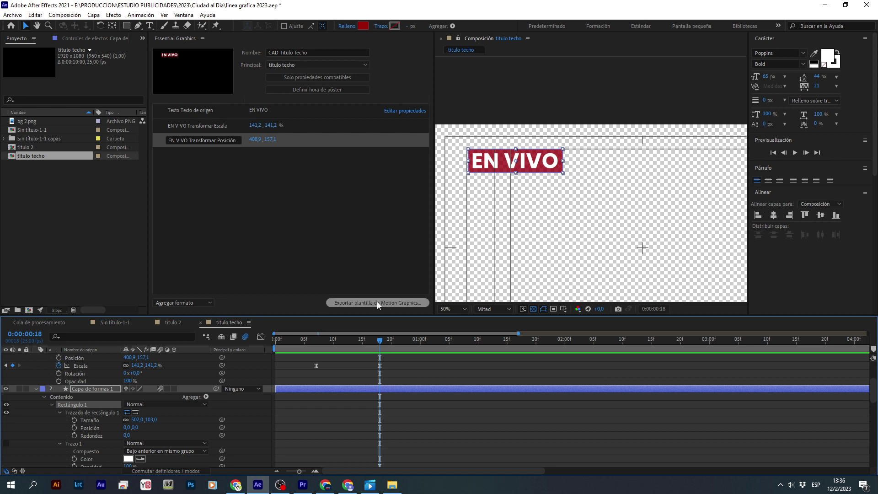
{"action": "scroll", "coordinate": [151, 402], "scroll_direction": "up", "scroll_amount": 2}
{"action": "scroll", "coordinate": [92, 413], "scroll_direction": "up", "scroll_amount": 2}
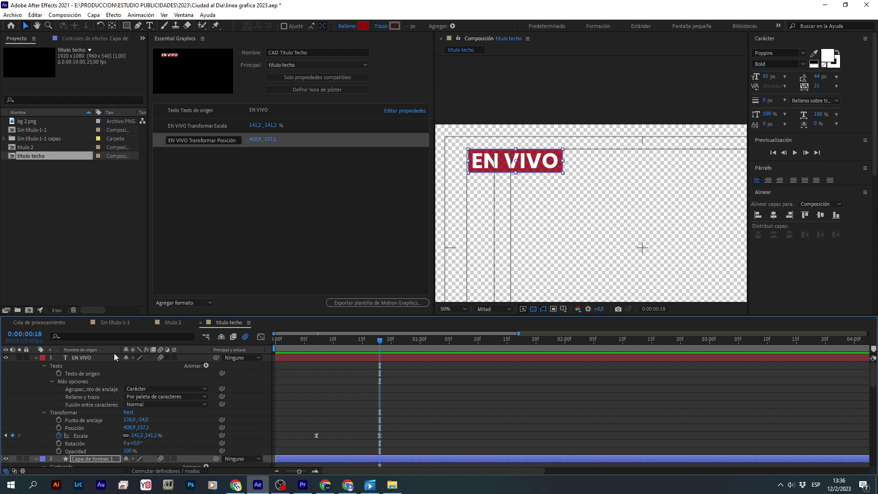
Select the EN VIVO layer and enlarge the Carácter panel to show style toggles and ligature options
{"action": "left_click", "coordinate": [85, 357]}
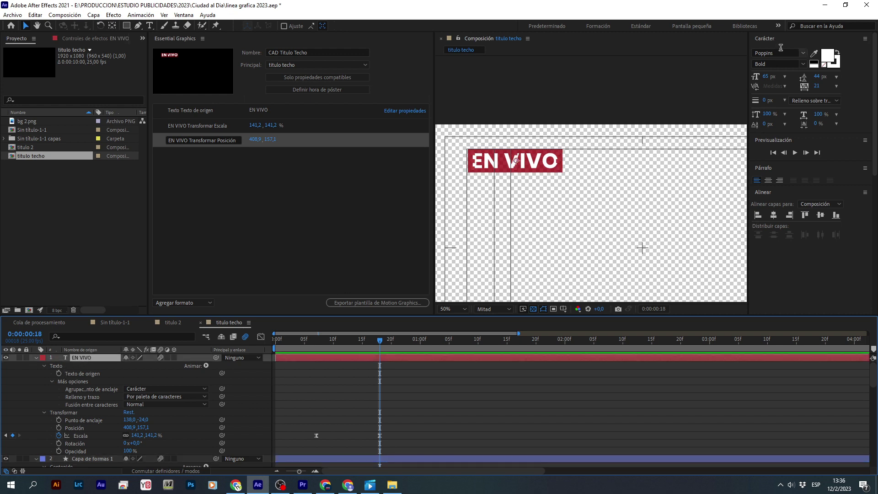
{"action": "left_click", "coordinate": [796, 53]}
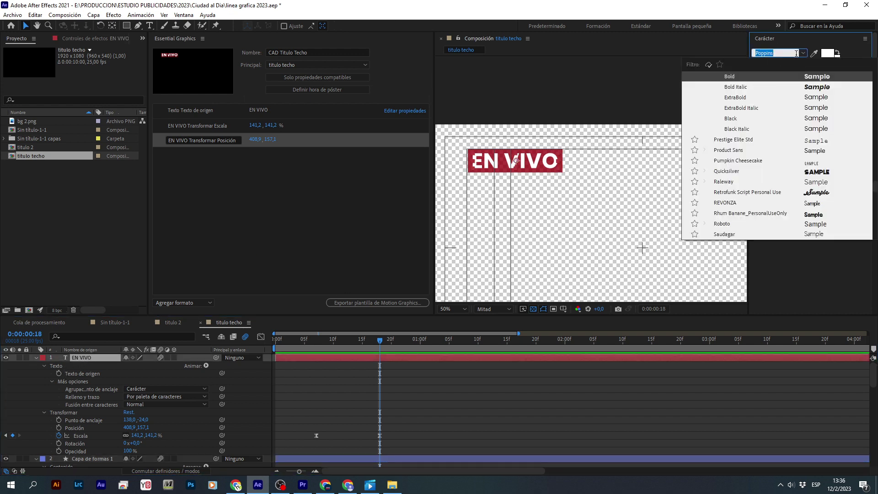
{"action": "left_click", "coordinate": [822, 40]}
{"action": "left_click", "coordinate": [822, 40]}
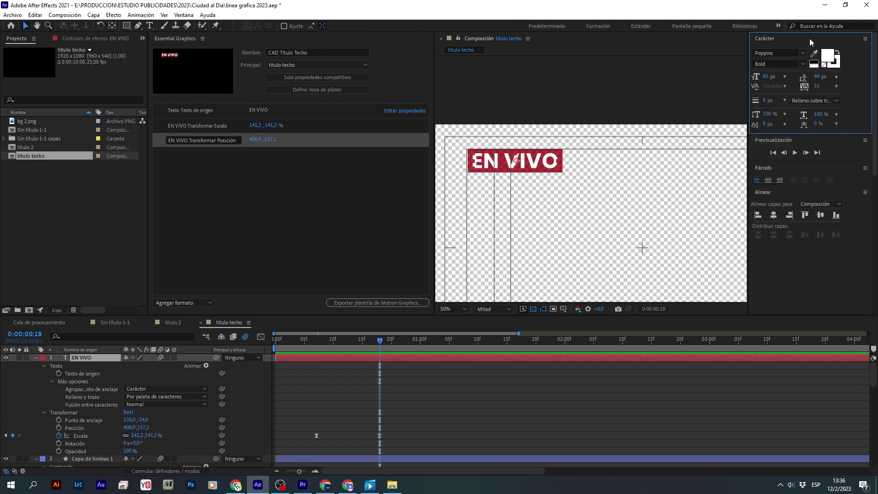
{"action": "left_click_drag", "start_coordinate": [788, 133], "coordinate": [788, 177]}
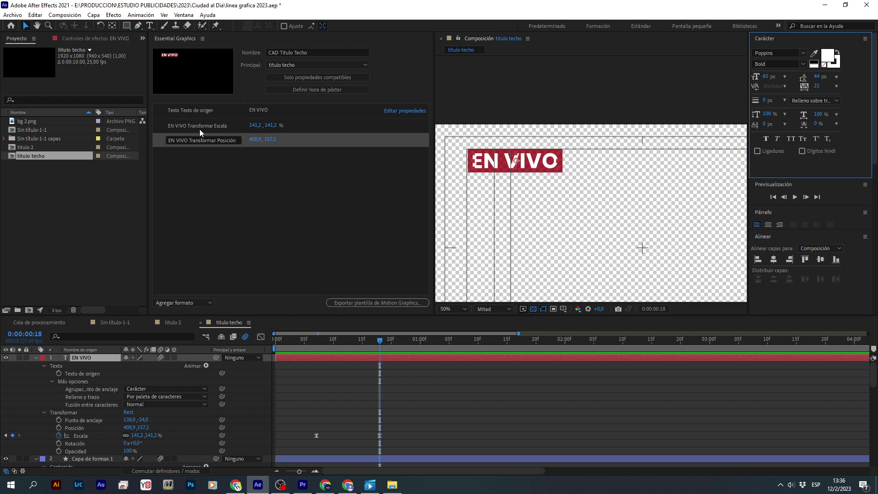
{"action": "left_click", "coordinate": [328, 181]}
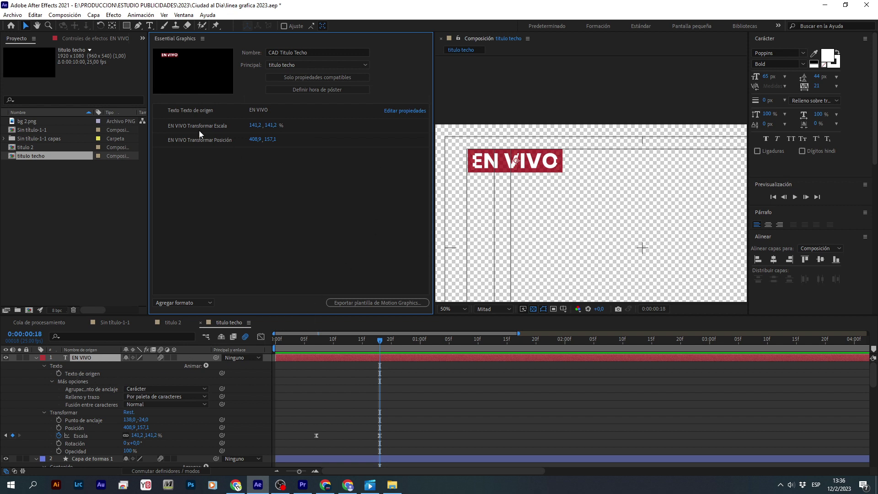
{"action": "left_click", "coordinate": [199, 111]}
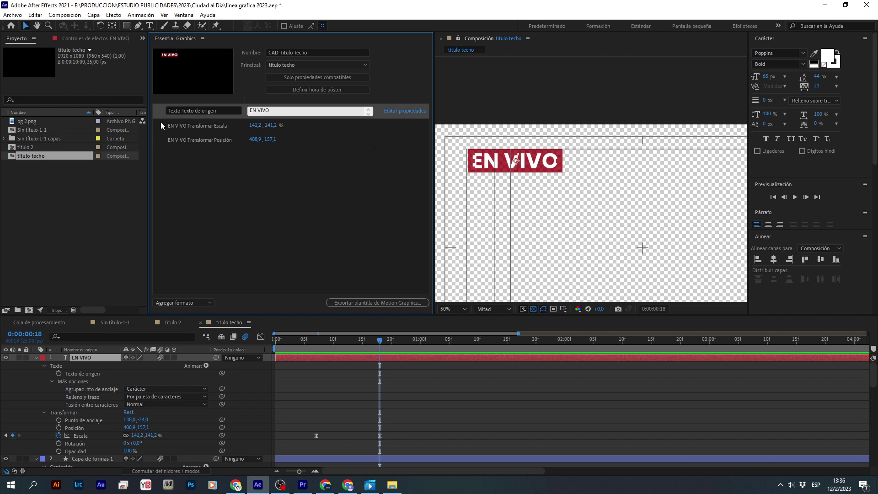
Allow custom fonts, font size adjustment and faux styles in the Source Text property options
{"action": "left_click", "coordinate": [409, 113]}
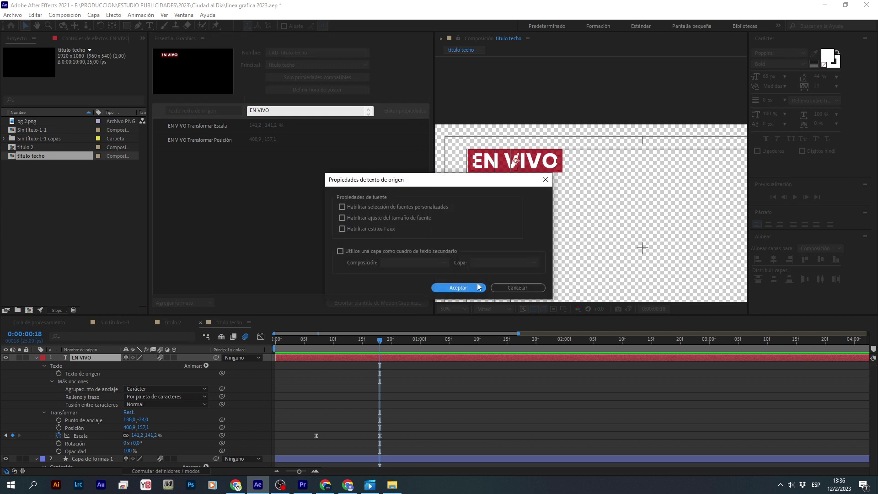
{"action": "left_click", "coordinate": [405, 205]}
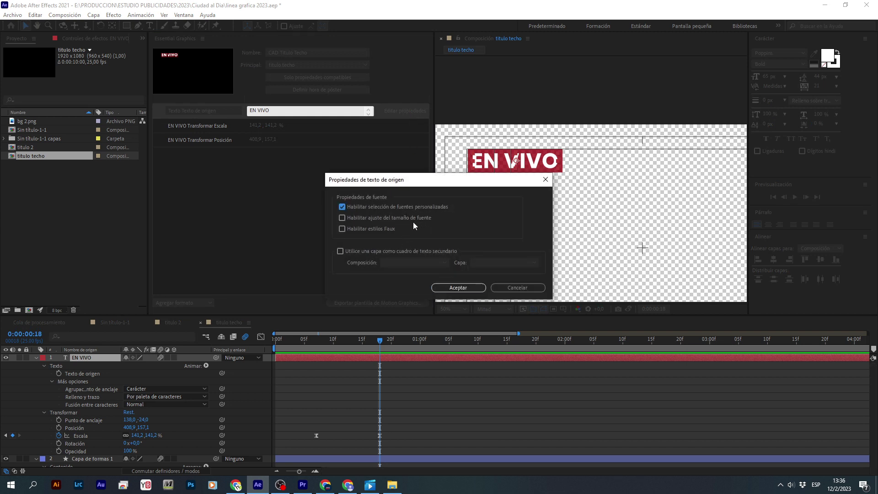
{"action": "left_click", "coordinate": [392, 219]}
{"action": "left_click", "coordinate": [389, 230]}
{"action": "left_click", "coordinate": [467, 288]}
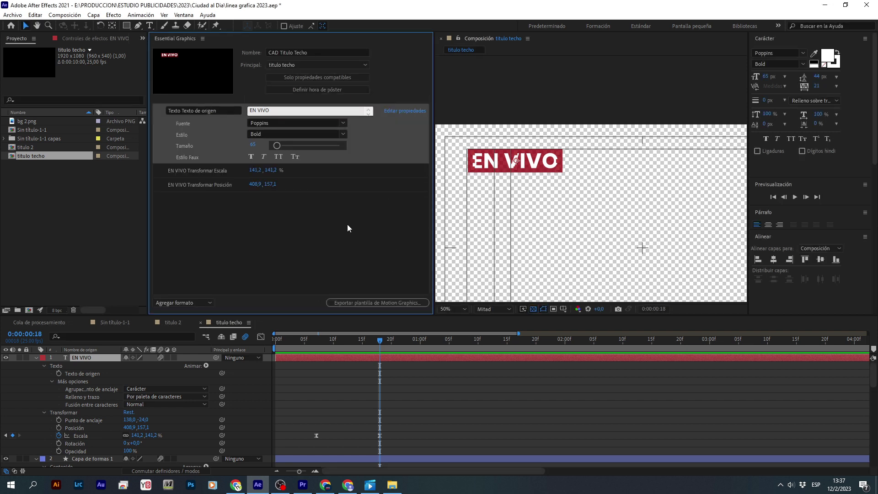
{"action": "left_click", "coordinate": [344, 224]}
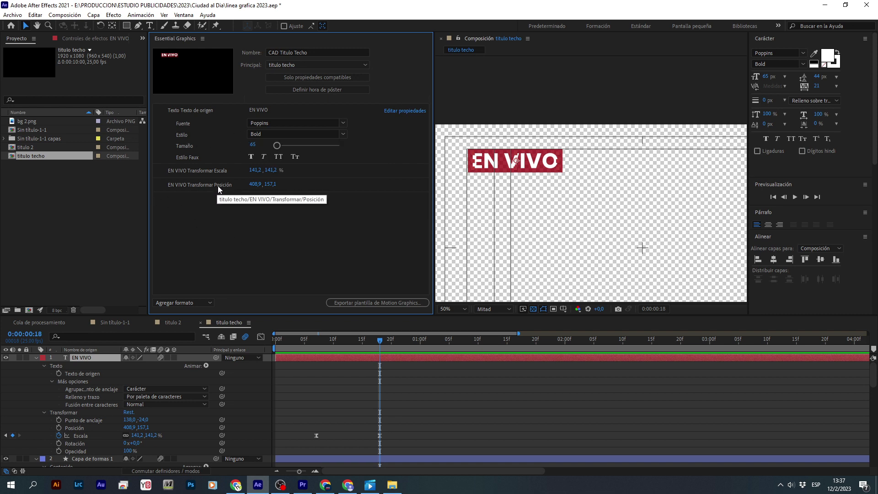
Delete the Scale property from the template and deselect the remaining properties
{"action": "left_click", "coordinate": [218, 172]}
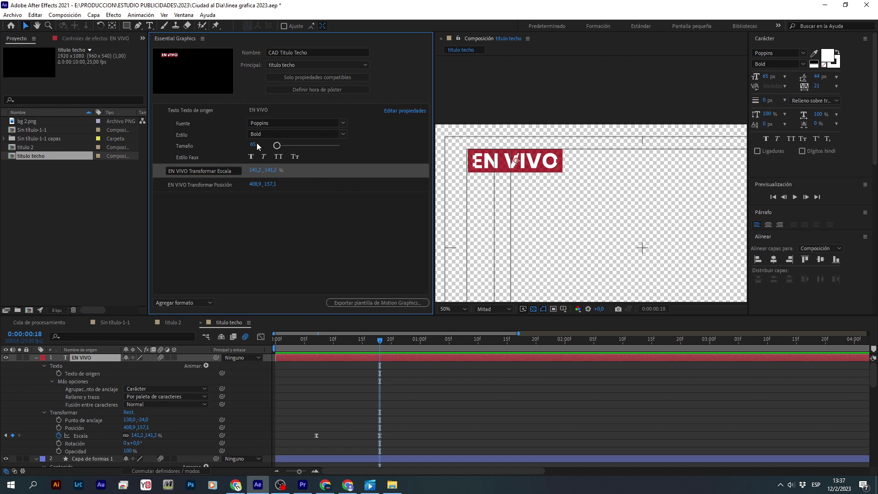
{"action": "key", "text": "Delete"}
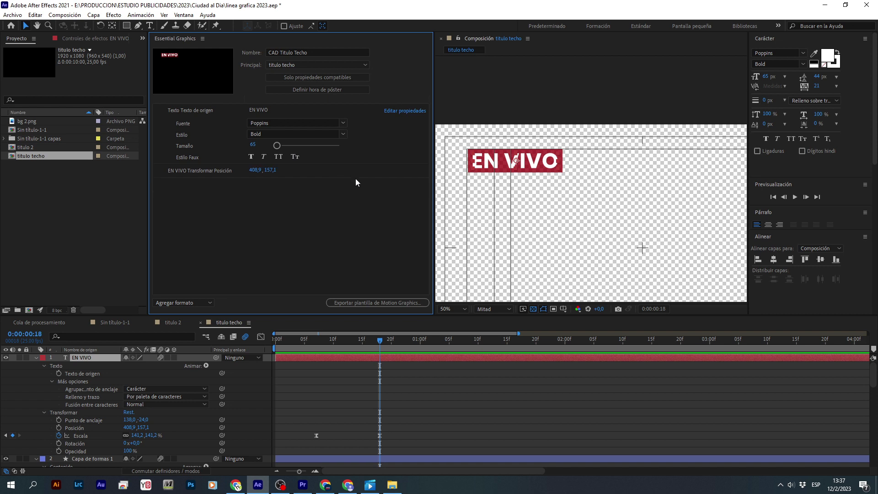
{"action": "left_click", "coordinate": [218, 111]}
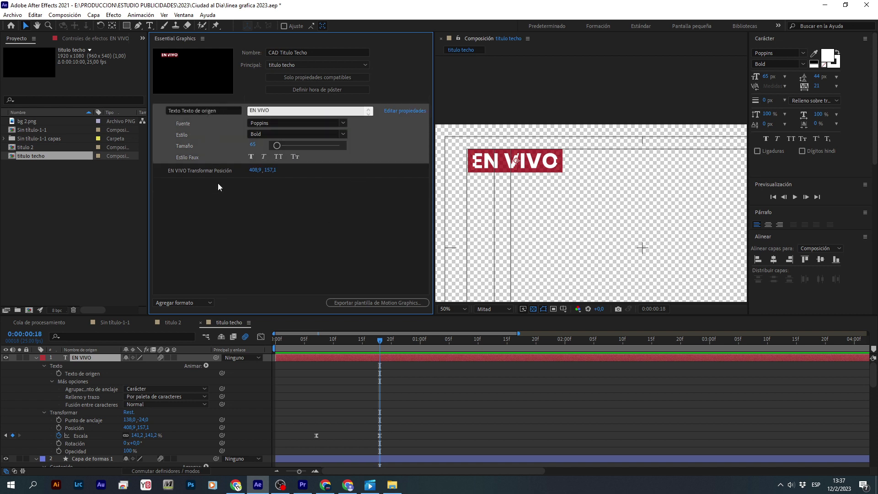
{"action": "left_click", "coordinate": [220, 168]}
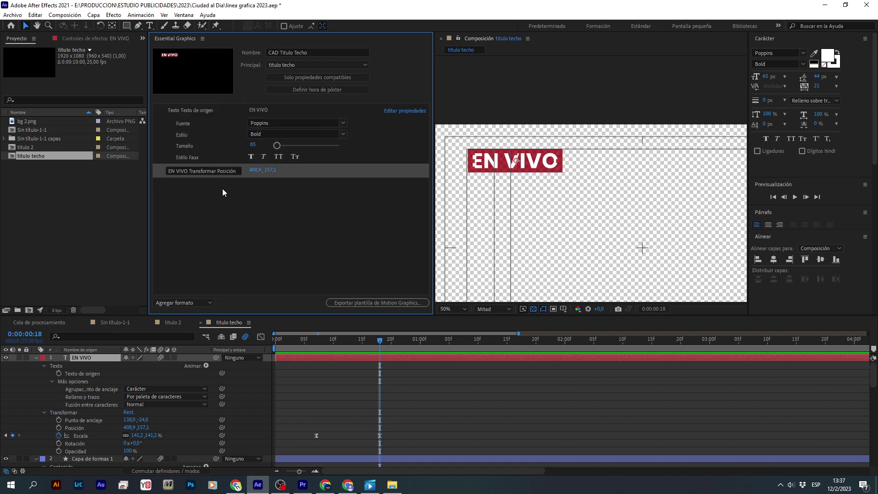
{"action": "left_click", "coordinate": [270, 208]}
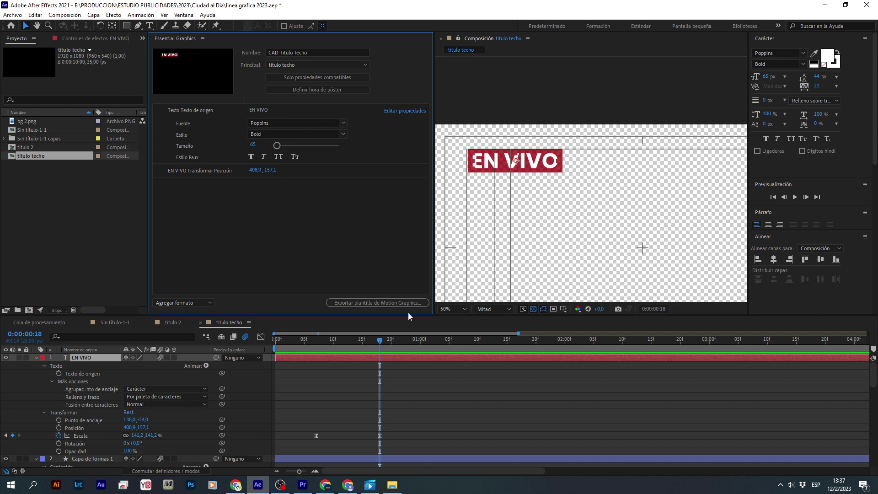
Export CAD Titulo Techo as a .mogrt into titulos premier, accepting the Poppins Bold warning, then minimise
{"action": "left_click", "coordinate": [364, 301]}
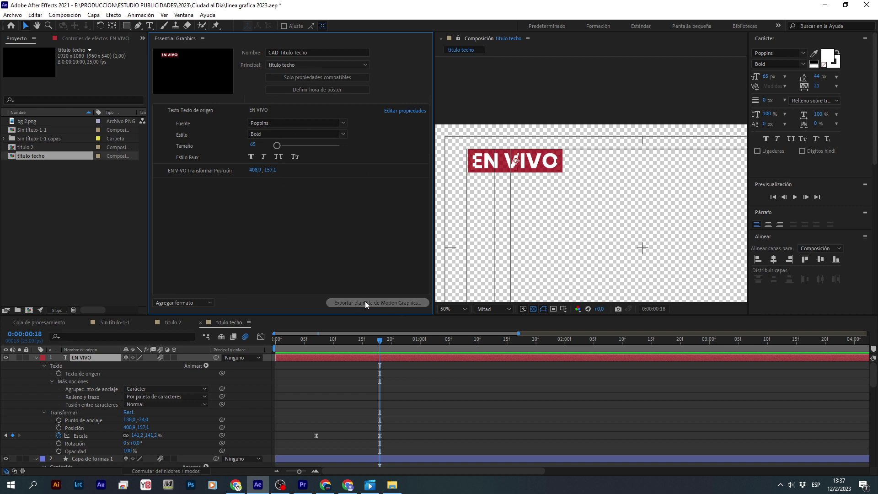
{"action": "left_click", "coordinate": [452, 255]}
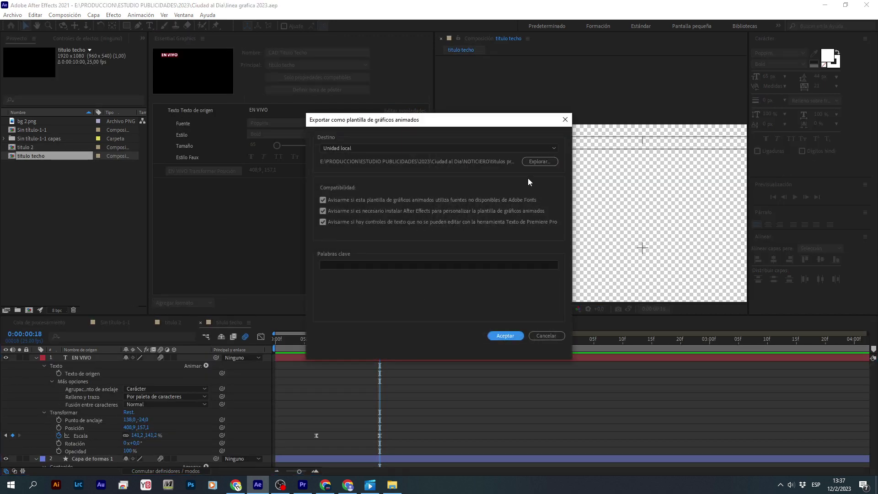
{"action": "left_click", "coordinate": [540, 162]}
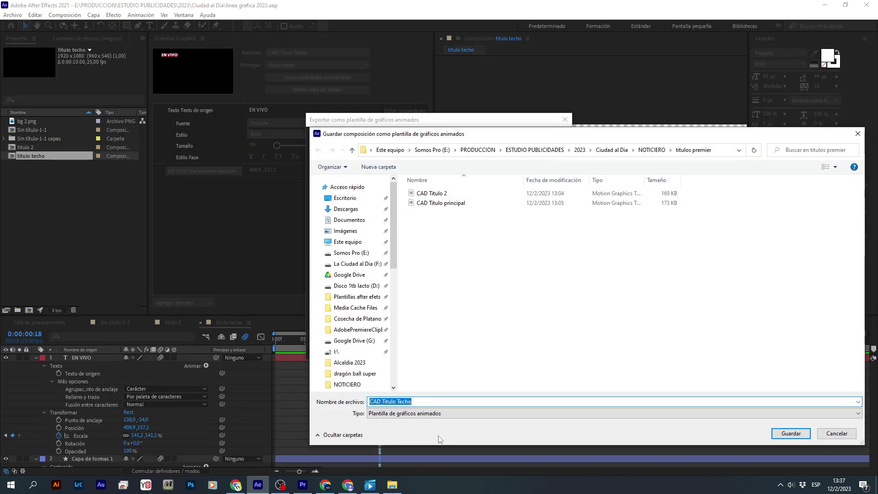
{"action": "left_click", "coordinate": [791, 433]}
{"action": "left_click", "coordinate": [505, 337]}
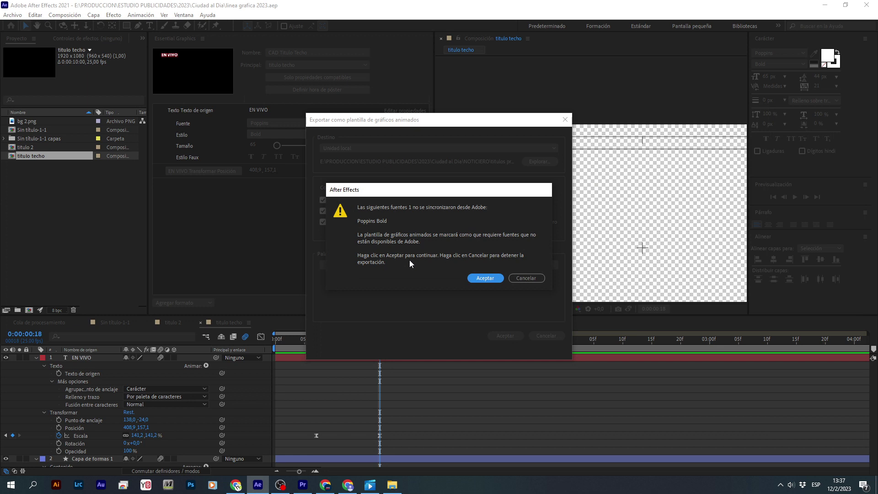
{"action": "left_click", "coordinate": [484, 277]}
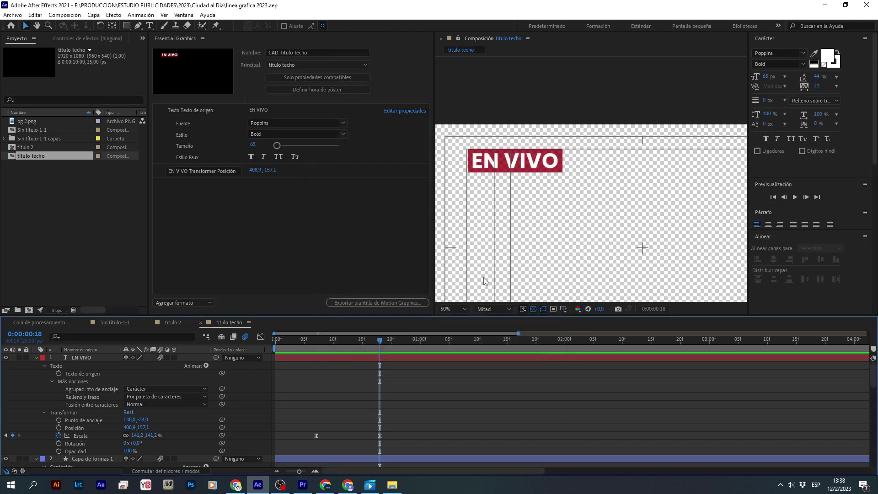
{"action": "left_click", "coordinate": [825, 6]}
Open the titulos premier folder beside Premiere Pro and select the CAD Titulo Techo file
{"action": "left_click", "coordinate": [303, 484]}
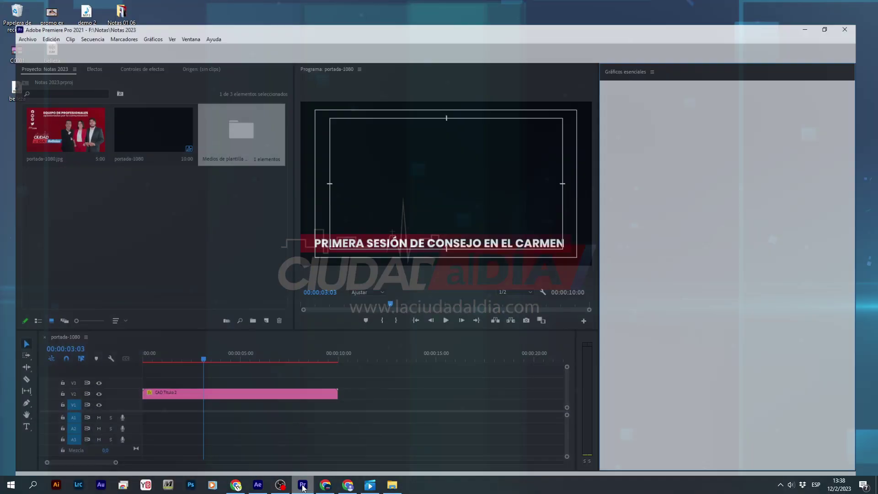
{"action": "left_click", "coordinate": [393, 485]}
{"action": "left_click_drag", "start_coordinate": [608, 90], "coordinate": [396, 108]}
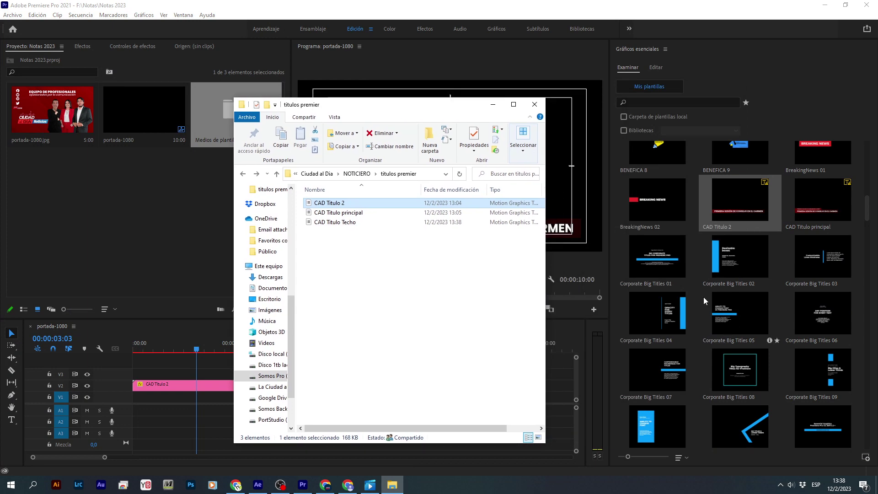
{"action": "left_click", "coordinate": [865, 457]}
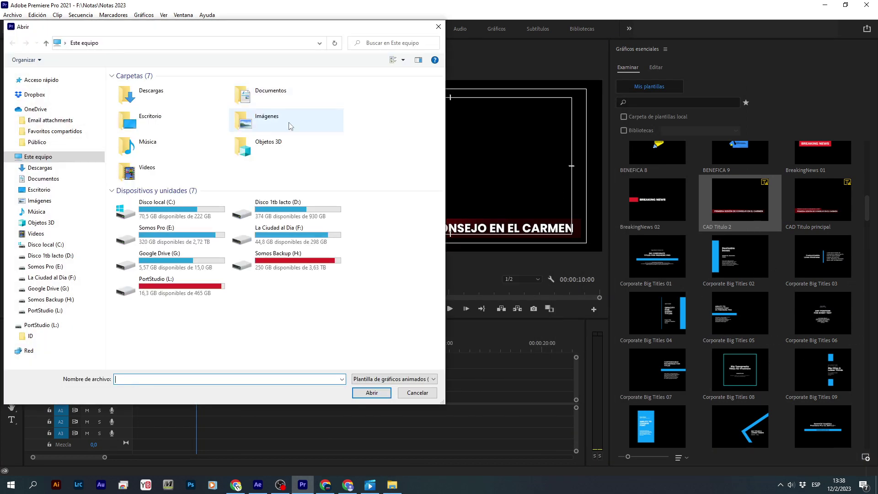
{"action": "left_click", "coordinate": [437, 29]}
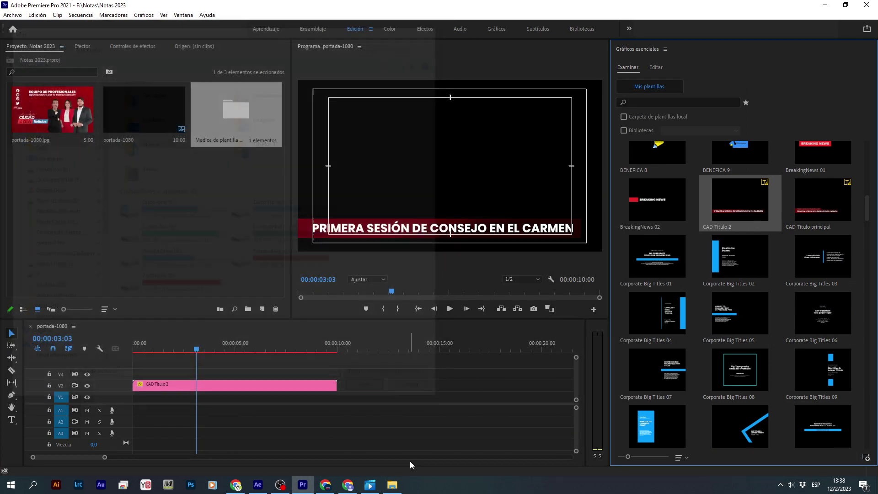
{"action": "left_click", "coordinate": [392, 485]}
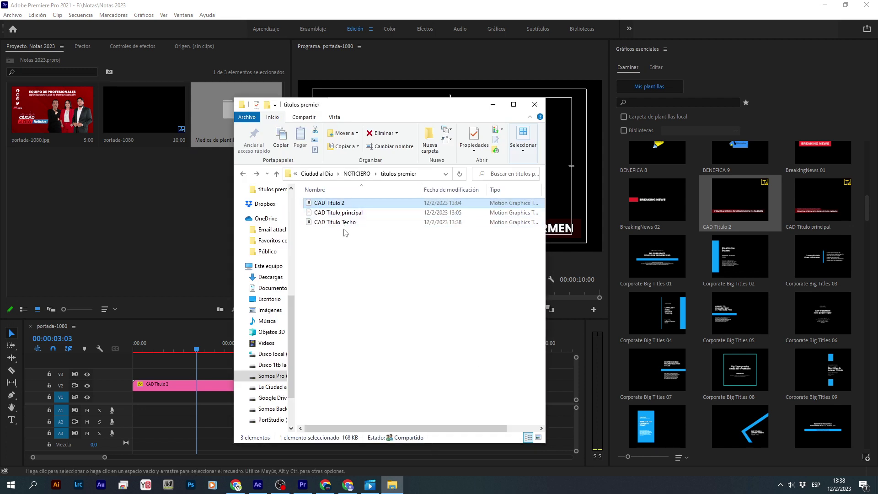
{"action": "left_click", "coordinate": [345, 223]}
{"action": "mouse_move", "coordinate": [330, 224]}
{"action": "left_mouse_down"}
{"action": "mouse_move", "coordinate": [810, 329]}
{"action": "mouse_move", "coordinate": [418, 315]}
{"action": "left_mouse_up"}
Drag CAD Titulo Techo into the Essential Graphics templates, select it, and move the playhead to 00:00:11:00
{"action": "left_click", "coordinate": [735, 52]}
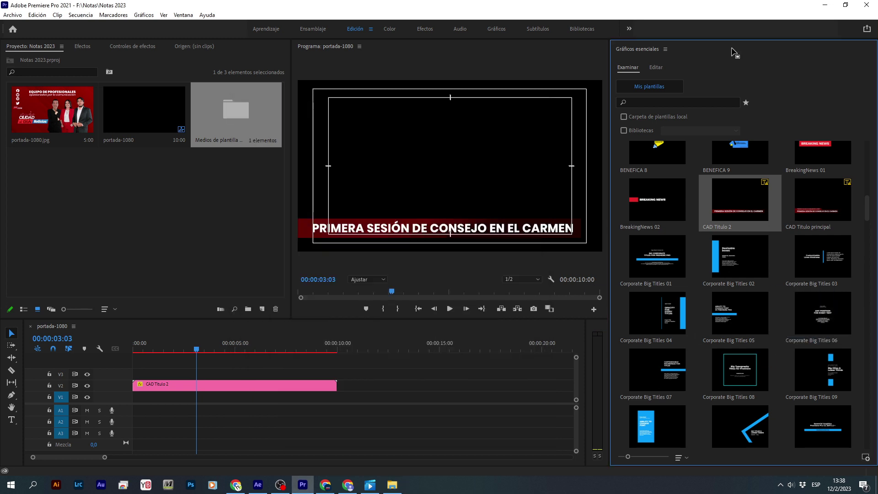
{"action": "left_click", "coordinate": [182, 15]}
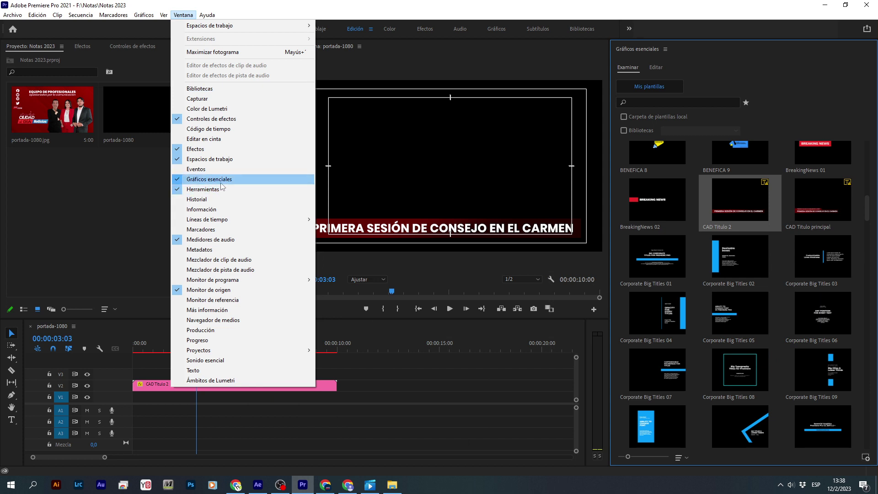
{"action": "left_click", "coordinate": [392, 485]}
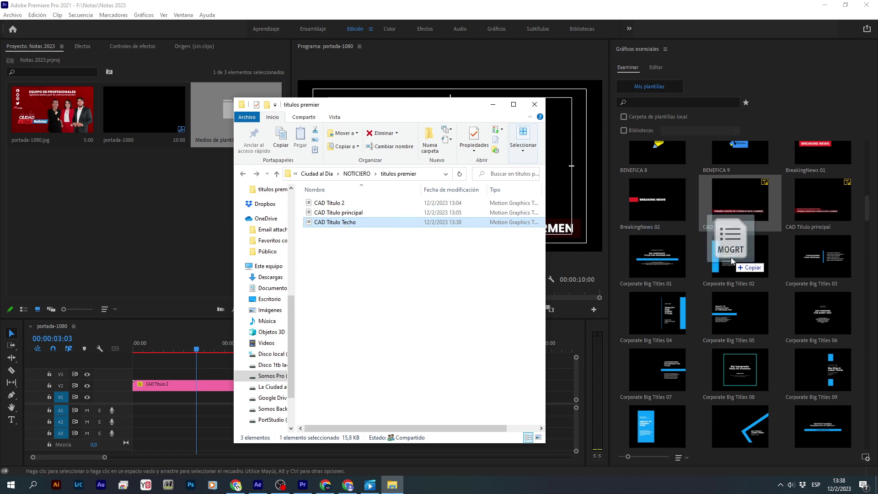
{"action": "left_click_drag", "start_coordinate": [346, 223], "coordinate": [731, 260]}
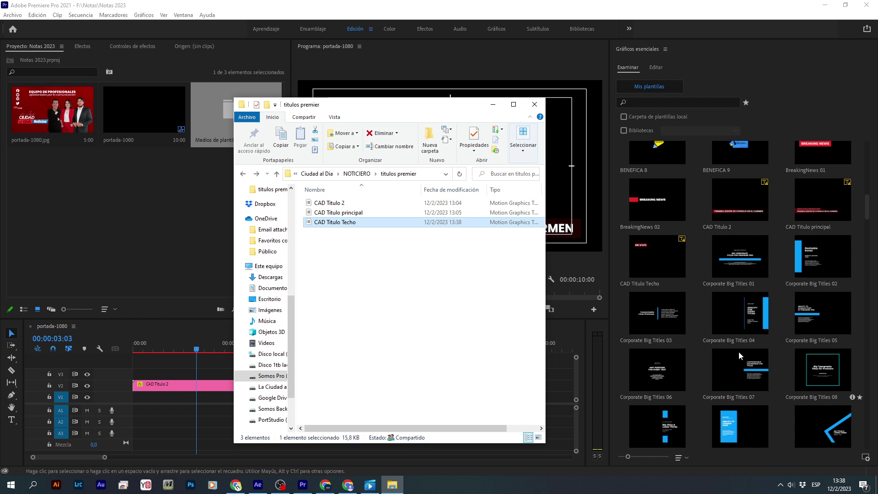
{"action": "left_click", "coordinate": [649, 269]}
{"action": "left_click", "coordinate": [651, 273]}
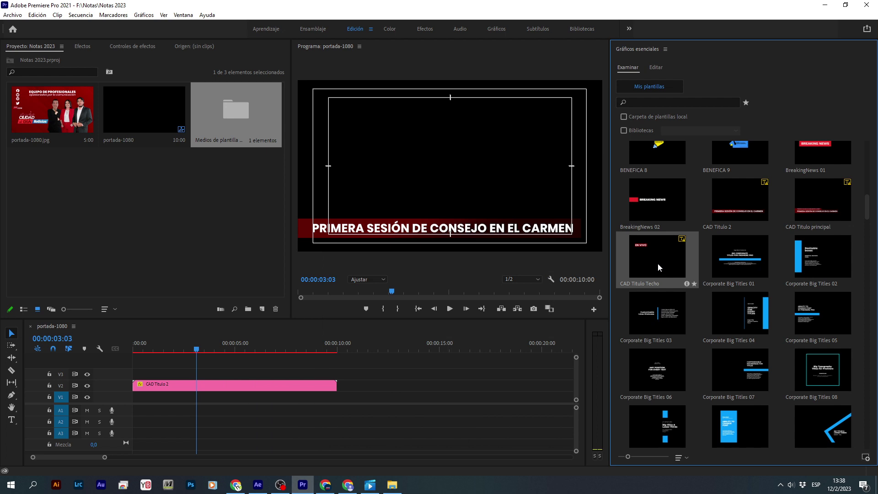
{"action": "left_click", "coordinate": [358, 346]}
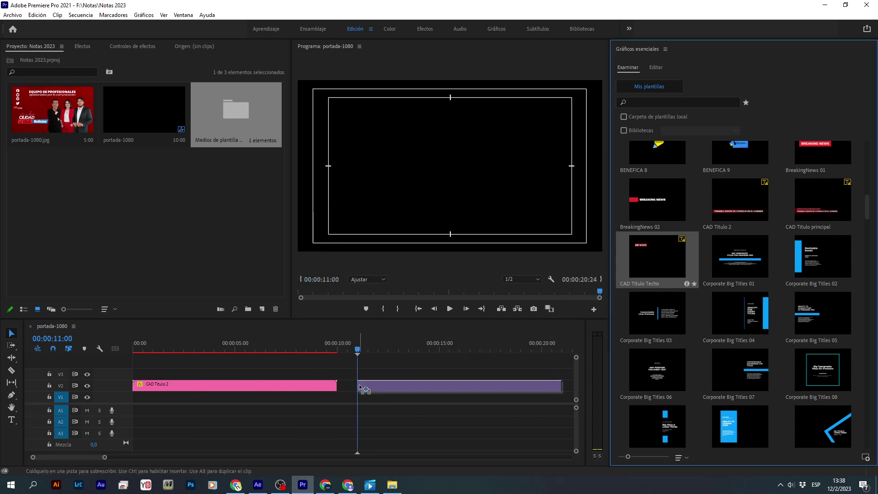
Place CAD Titulo Techo on V2 at 00:00:11:00, accept the font warning, and preview at 00:00:12:13
{"action": "left_click_drag", "start_coordinate": [657, 254], "coordinate": [359, 385]}
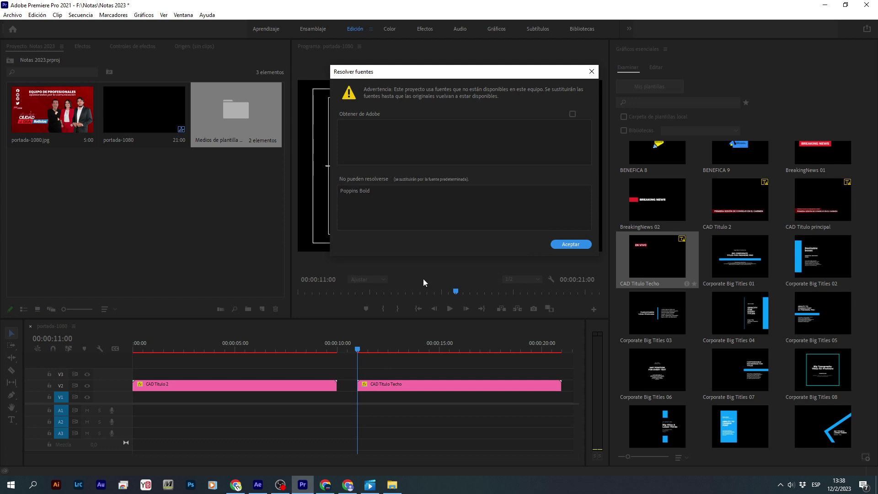
{"action": "left_click", "coordinate": [360, 191]}
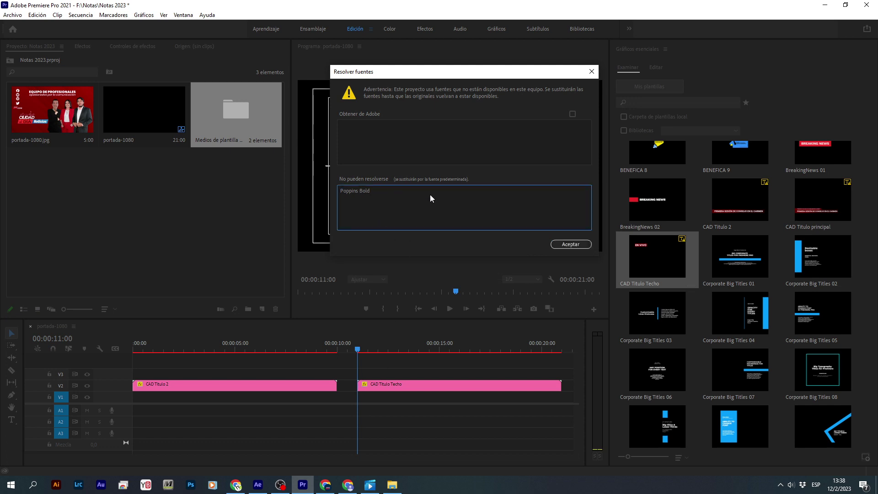
{"action": "left_click", "coordinate": [571, 244]}
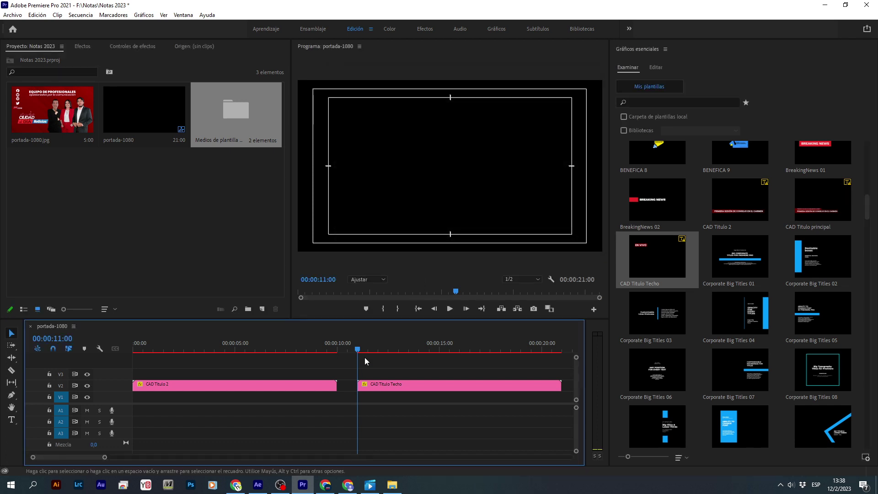
{"action": "left_click_drag", "start_coordinate": [364, 348], "coordinate": [390, 348]}
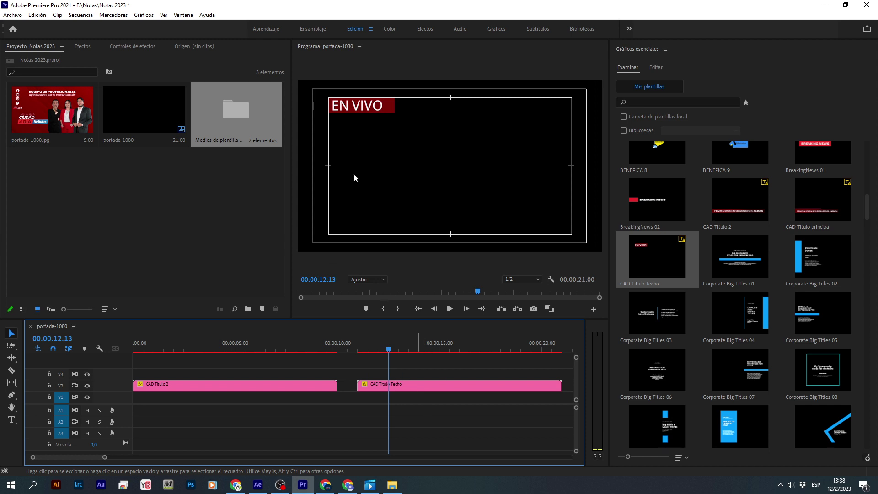
{"action": "left_click", "coordinate": [416, 389]}
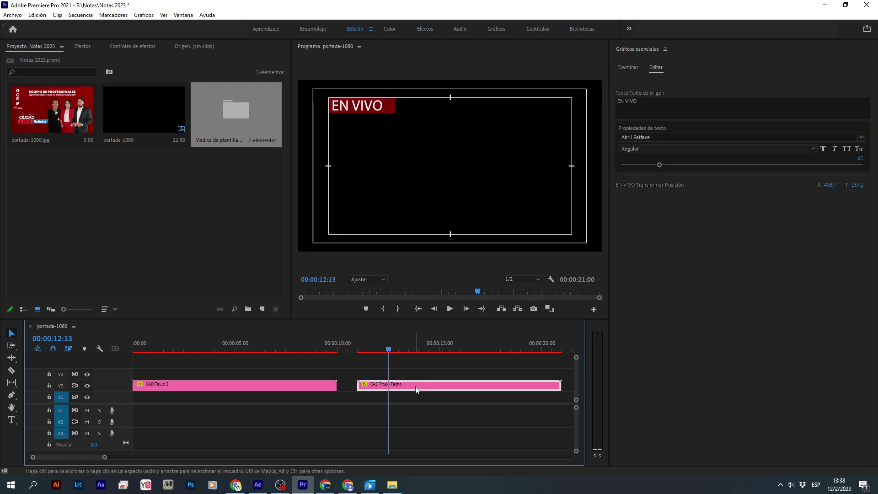
{"action": "left_click", "coordinate": [666, 137]}
{"action": "type", "text": "pop"}
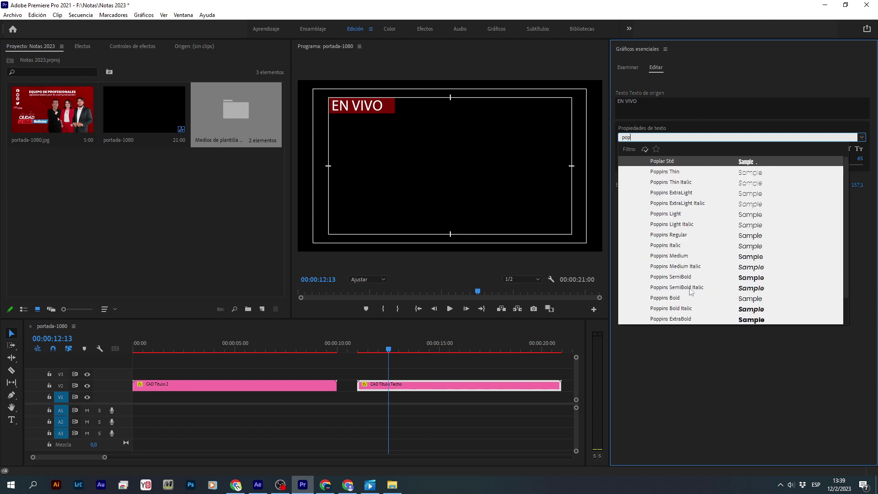
{"action": "left_click", "coordinate": [672, 298]}
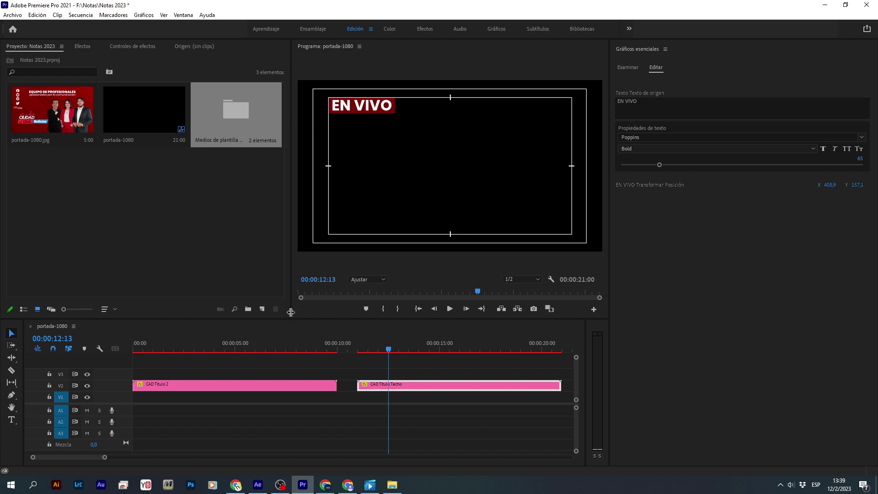
{"action": "left_click_drag", "start_coordinate": [291, 319], "coordinate": [217, 348]}
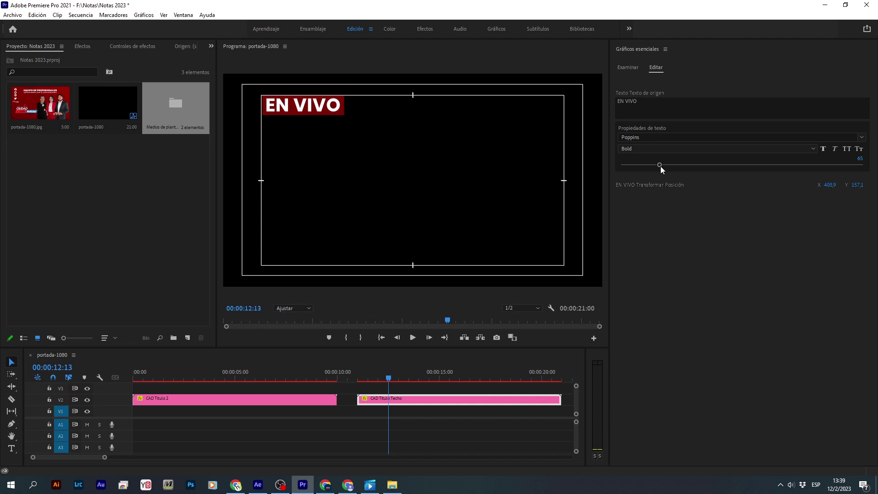
{"action": "left_click_drag", "start_coordinate": [659, 165], "coordinate": [655, 169]}
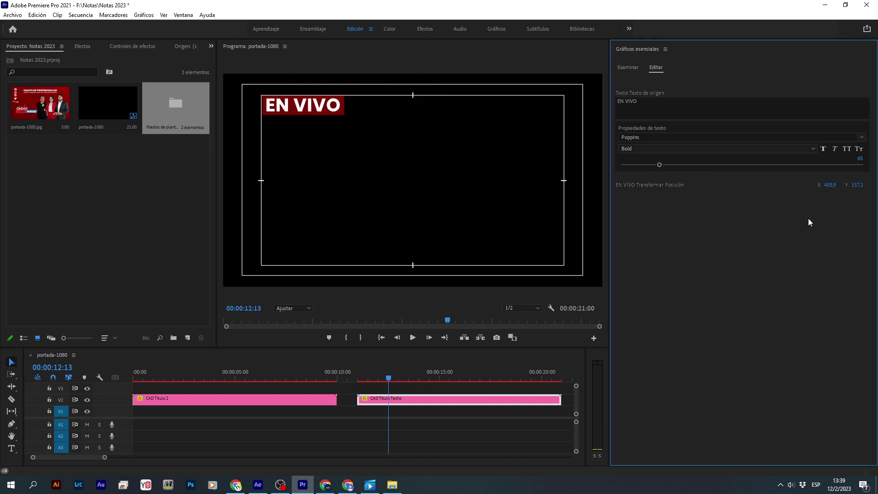
{"action": "left_click_drag", "start_coordinate": [859, 186], "coordinate": [852, 184]}
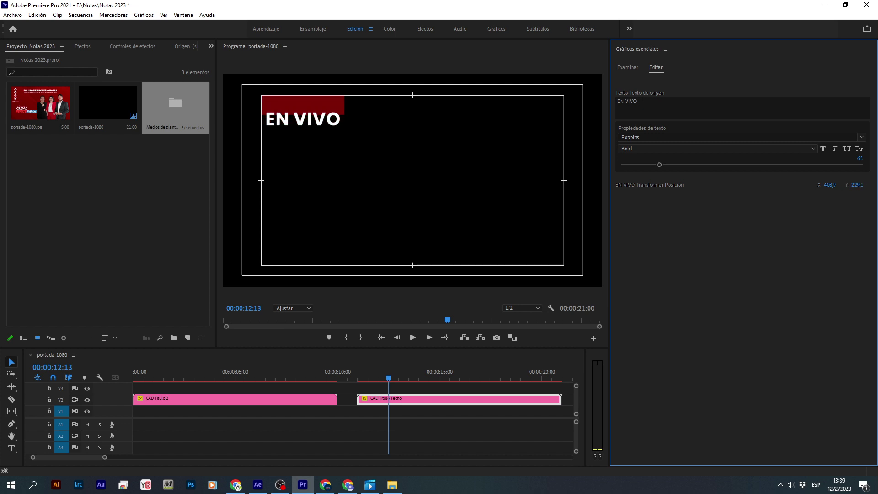
Undo the accidental title move and change the Source Text to EL CARMEN
{"action": "key", "text": "ctrl+z"}
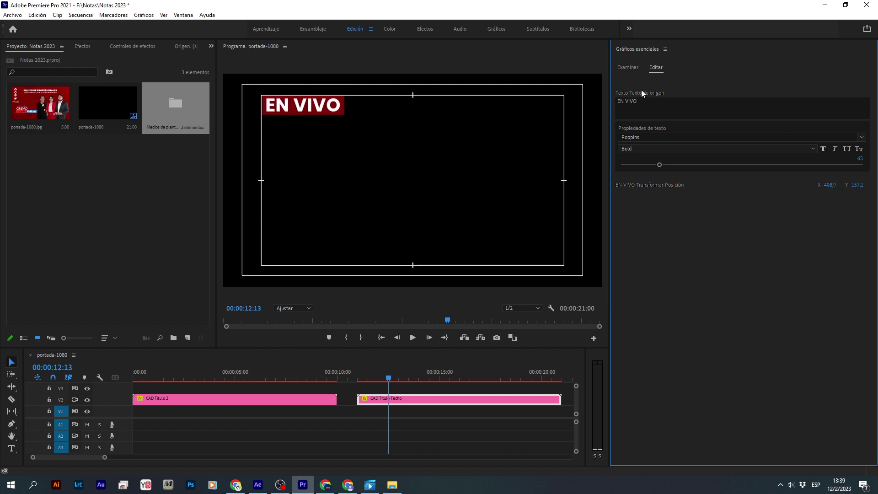
{"action": "left_click", "coordinate": [668, 102]}
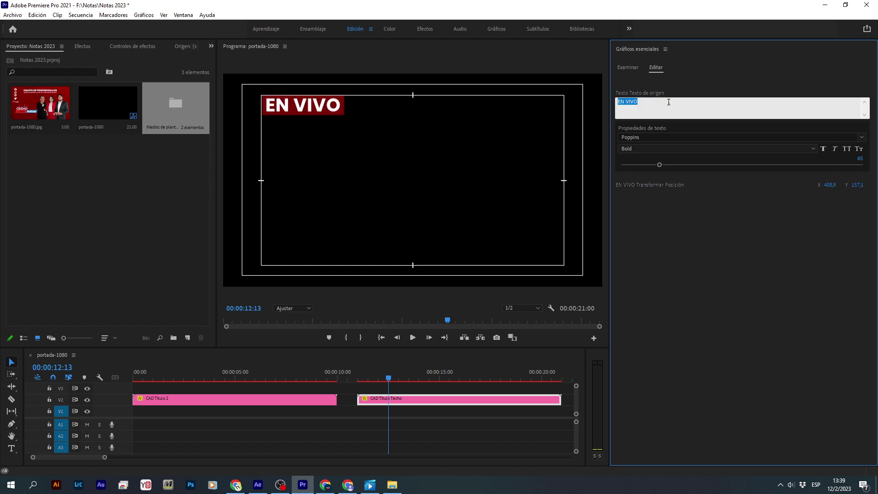
{"action": "type", "text": "EL CARMEN"}
{"action": "left_click", "coordinate": [691, 290]}
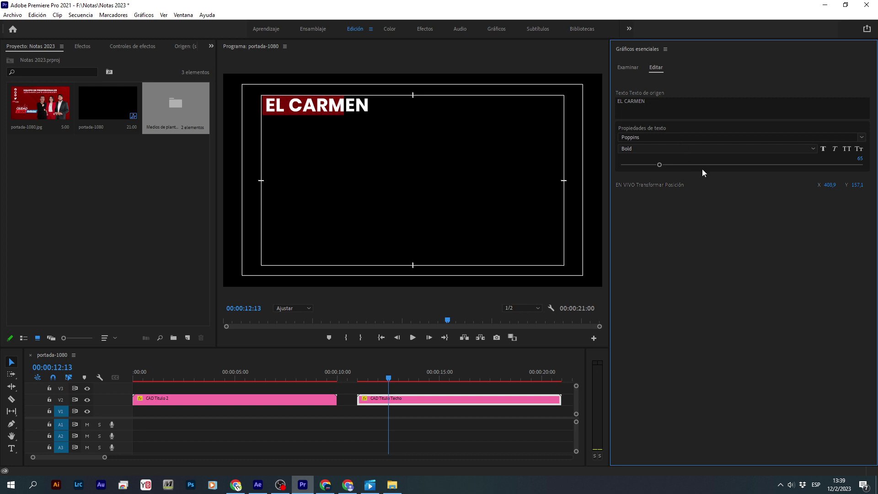
Shrink the font size to 48 and move the title to position 398.9, 149.1
{"action": "left_click_drag", "start_coordinate": [660, 165], "coordinate": [649, 170]}
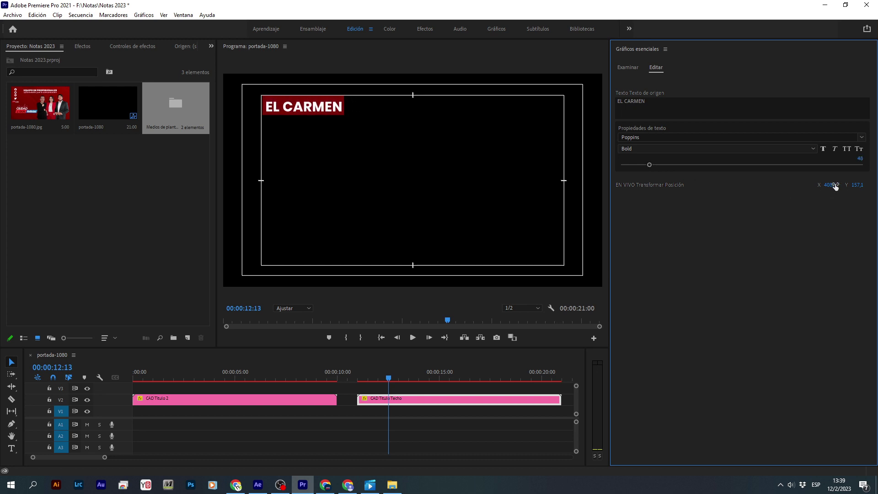
{"action": "left_click_drag", "start_coordinate": [835, 186], "coordinate": [829, 186]}
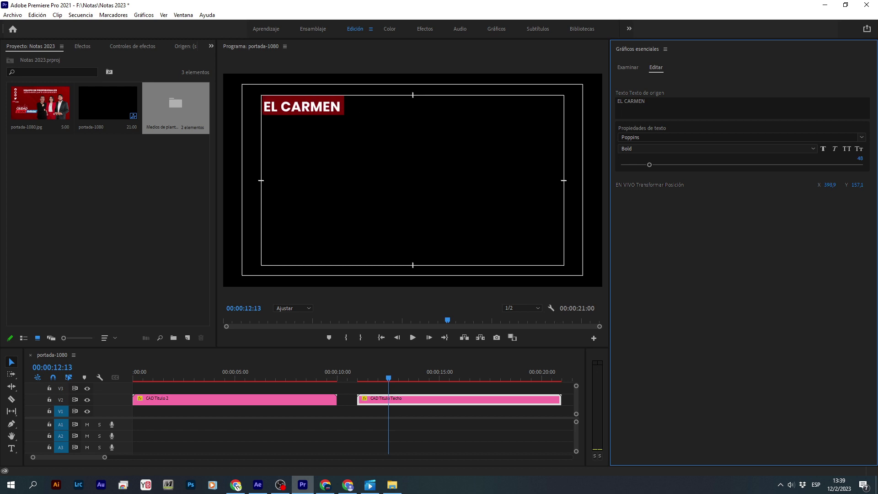
{"action": "left_click_drag", "start_coordinate": [856, 185], "coordinate": [853, 185]}
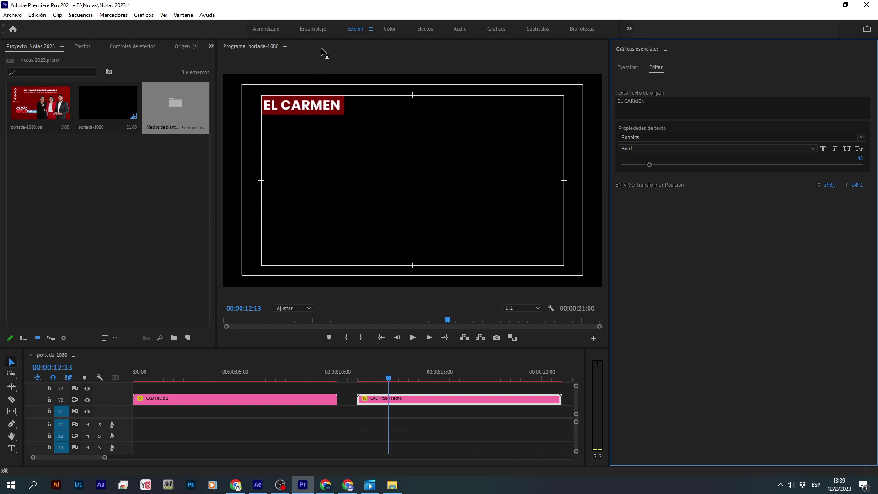
{"action": "key", "text": "grave"}
{"action": "key", "text": "grave"}
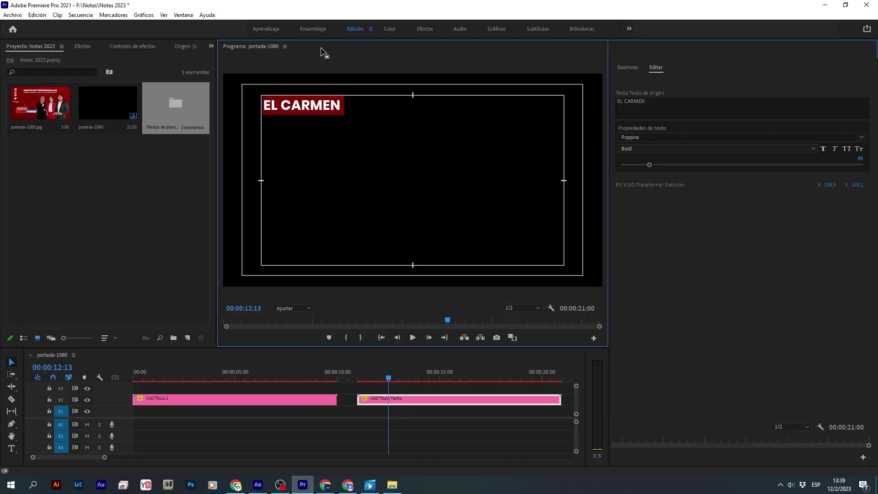
Change the title's Source Text to QUITO
{"action": "left_click", "coordinate": [658, 105]}
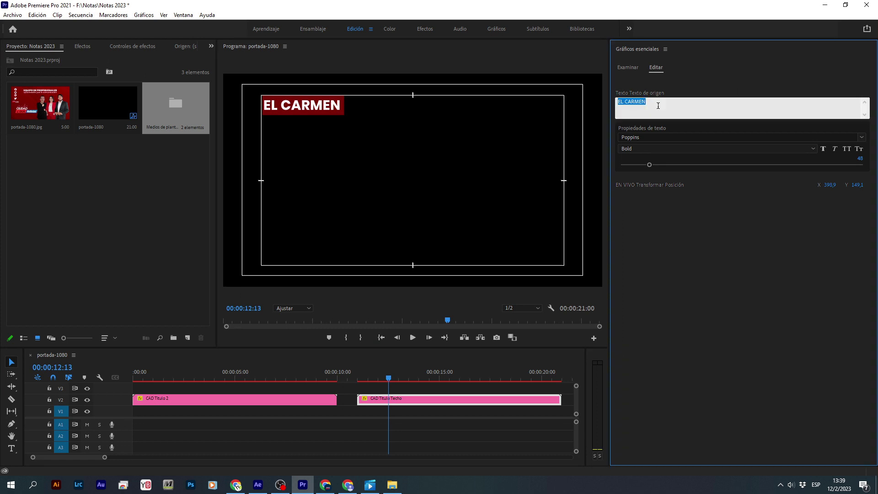
{"action": "type", "text": "QUITO"}
{"action": "left_click", "coordinate": [685, 314]}
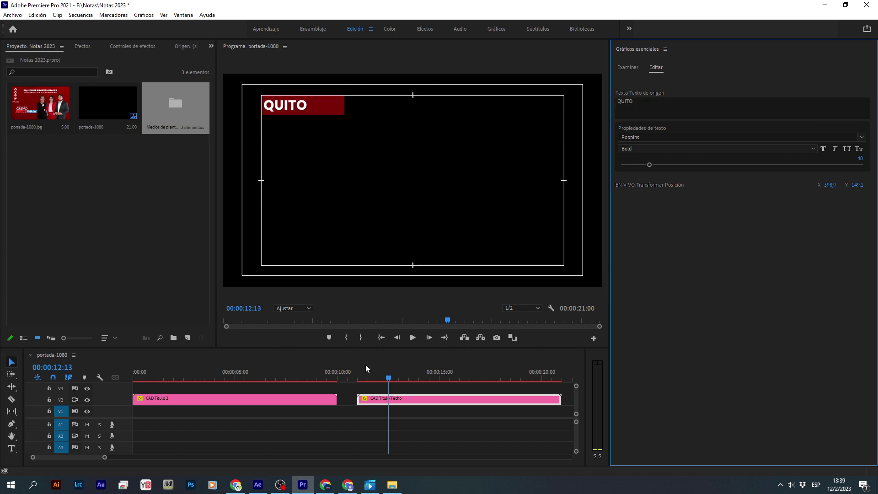
{"action": "left_click", "coordinate": [386, 398]}
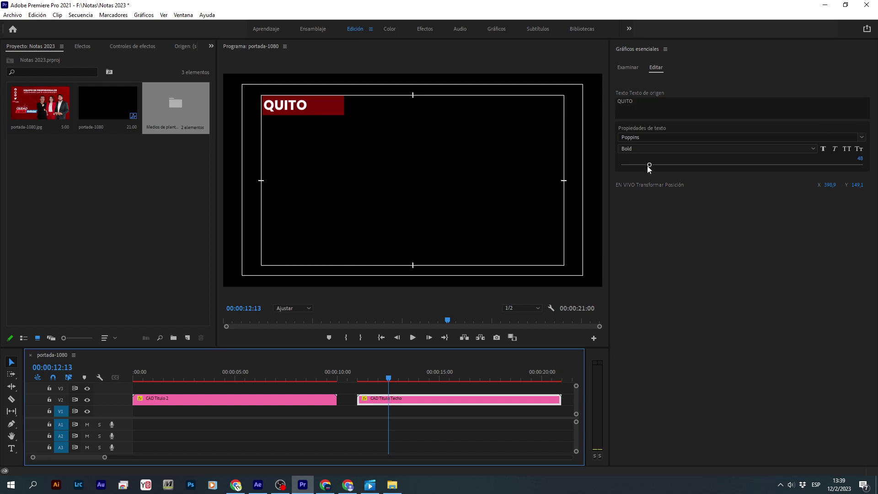
Enlarge the font size to 69 and move the title to position 439.9, 158.1
{"action": "left_click_drag", "start_coordinate": [649, 165], "coordinate": [661, 167]}
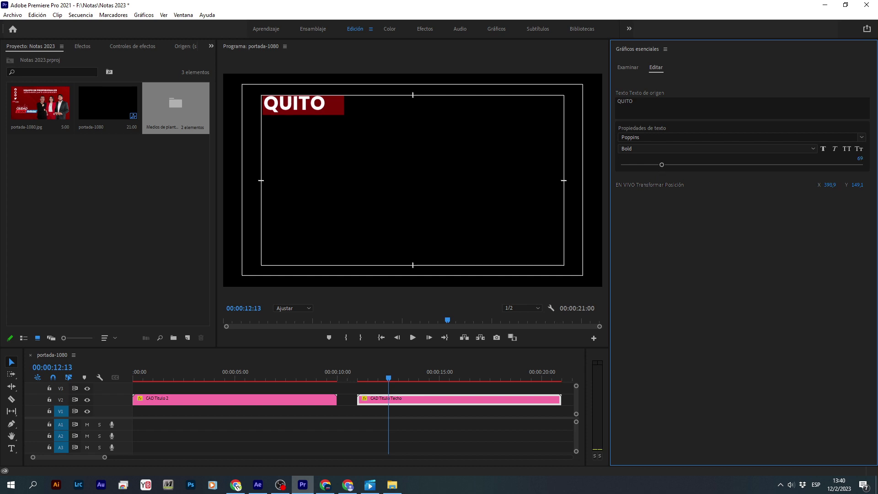
{"action": "left_click_drag", "start_coordinate": [829, 184], "coordinate": [848, 185]}
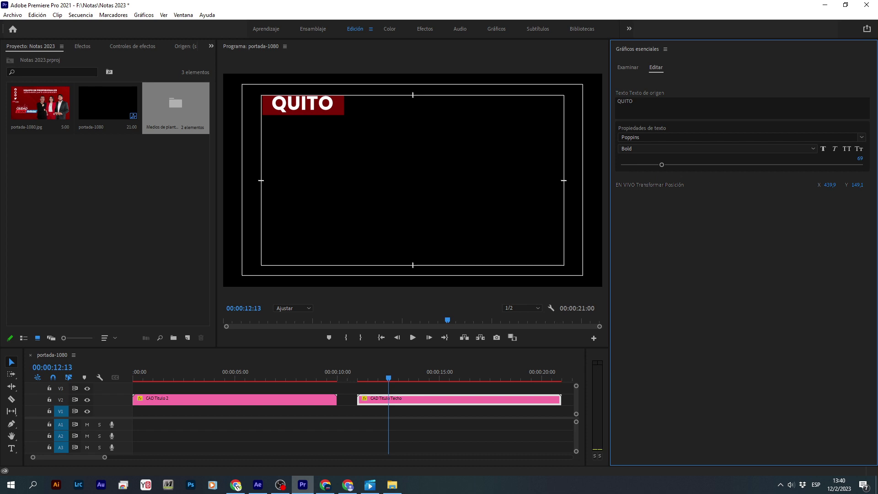
{"action": "left_click_drag", "start_coordinate": [856, 185], "coordinate": [861, 185]}
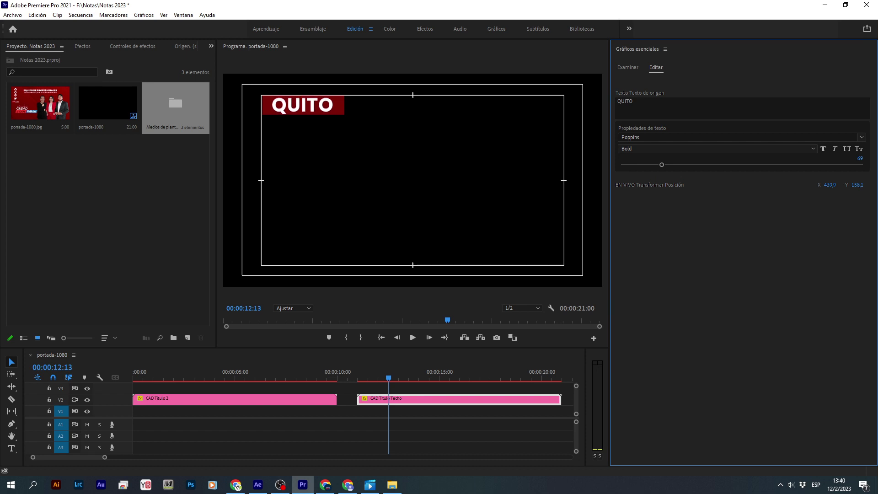
{"action": "left_click", "coordinate": [386, 49]}
Restore the Program monitor, set the playhead to 00:00:14:07, and bring up the titulos premier folder
{"action": "key", "text": "grave"}
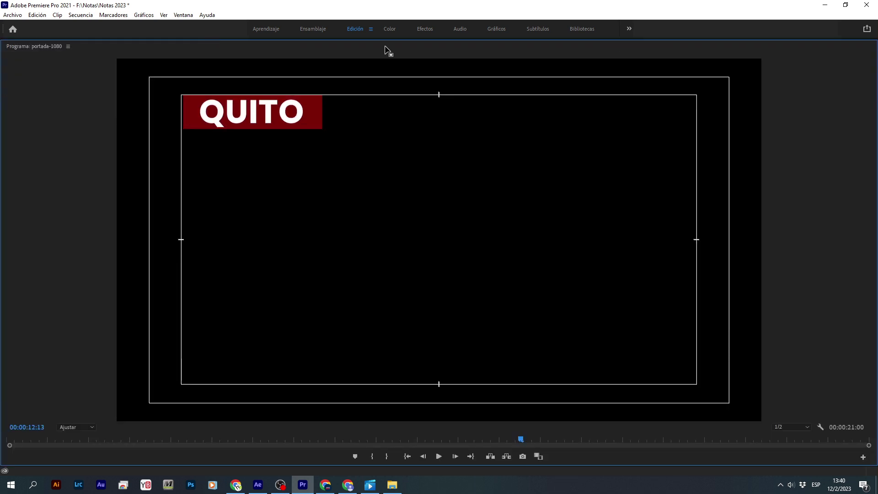
{"action": "key", "text": "grave"}
{"action": "left_click", "coordinate": [498, 438]}
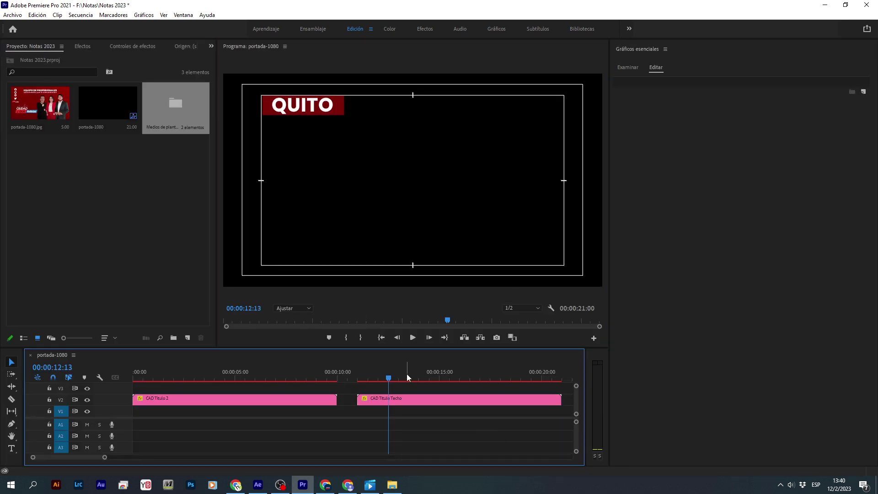
{"action": "left_click_drag", "start_coordinate": [406, 374], "coordinate": [424, 373]}
{"action": "left_click", "coordinate": [447, 401]}
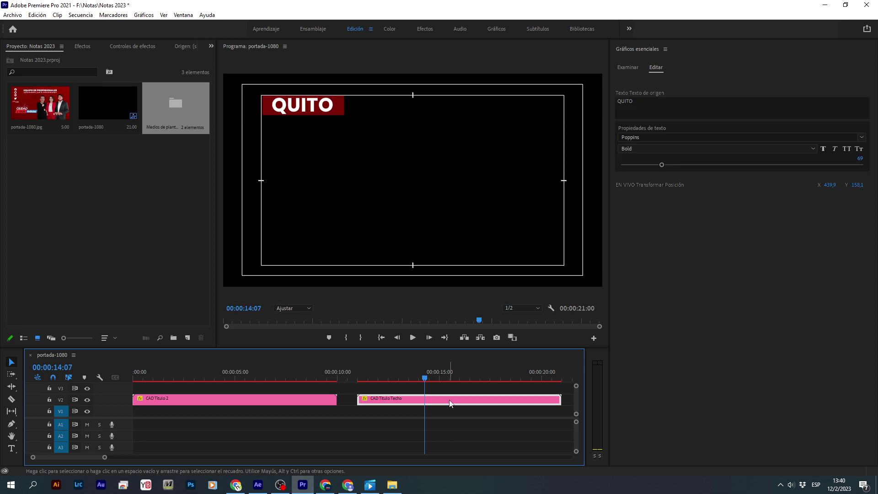
{"action": "left_click", "coordinate": [392, 485]}
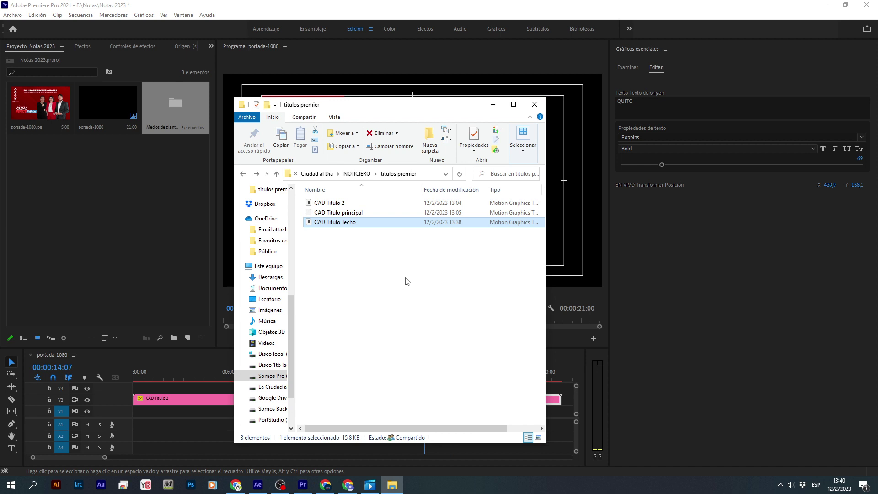
Check the three template files' combined size (356 KB) in Properties, then minimize Explorer
{"action": "left_click_drag", "start_coordinate": [391, 264], "coordinate": [316, 189]}
{"action": "right_click", "coordinate": [319, 212]}
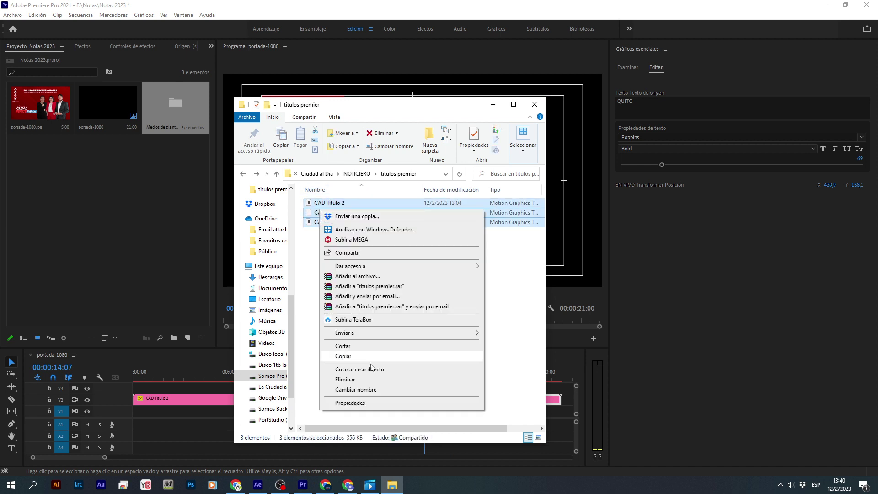
{"action": "left_click", "coordinate": [410, 399]}
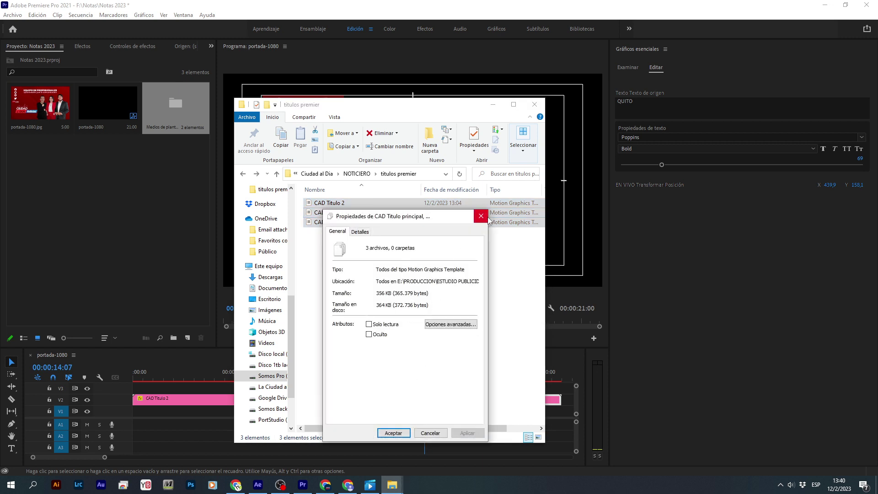
{"action": "left_click", "coordinate": [480, 216]}
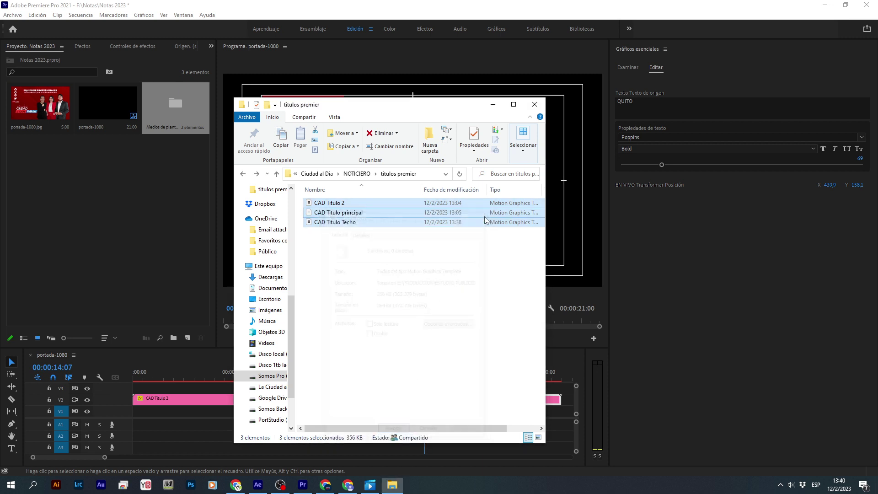
{"action": "left_click", "coordinate": [493, 104]}
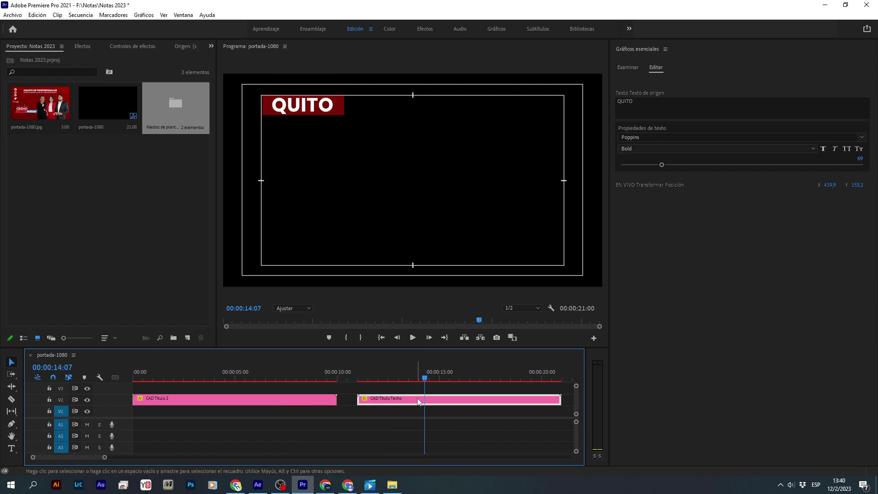